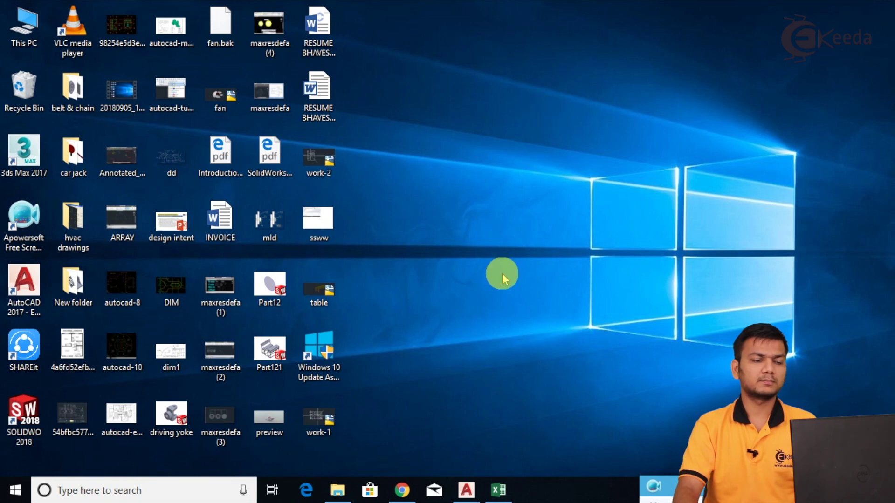
Restore the AutoCAD 2017 window from the taskbar to show its Start page
click(465, 490)
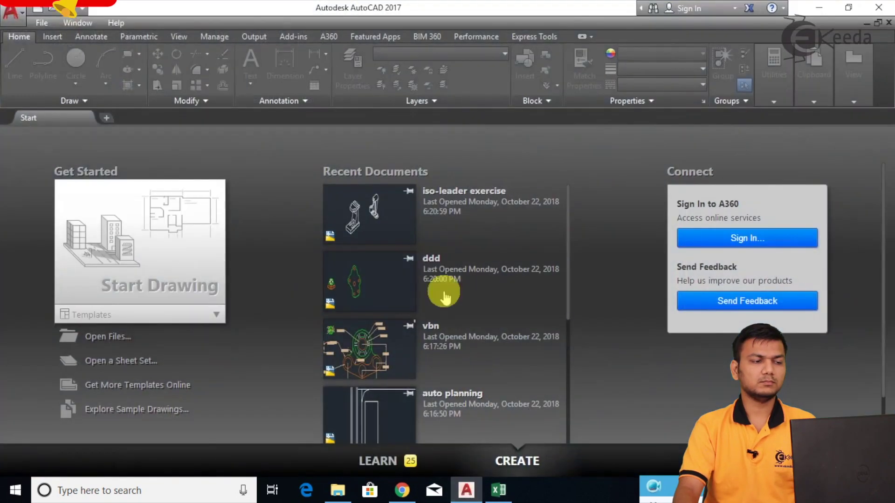
Start a new blank drawing and centre the origin in the view
click(173, 244)
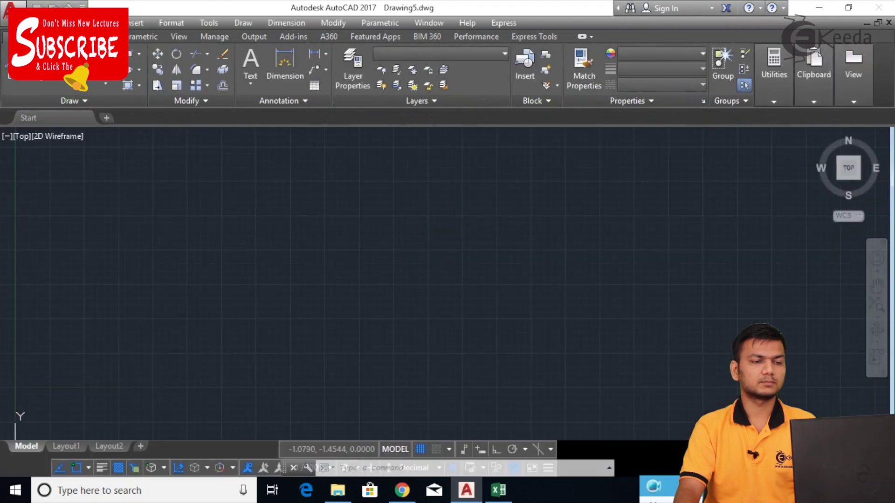
scroll(441, 225, down, 5)
middle_drag(441, 226, 387, 243)
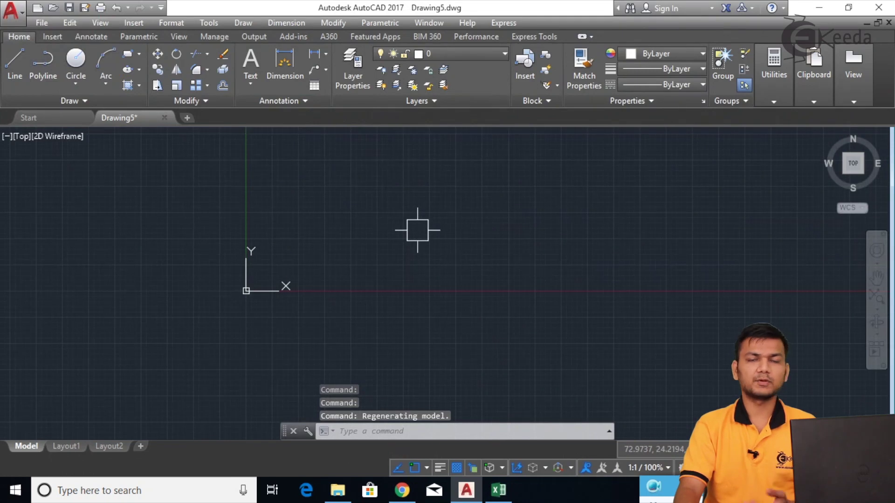
Set the drawing units to 0.00 length precision and Millimeters insertion scale
text(u)
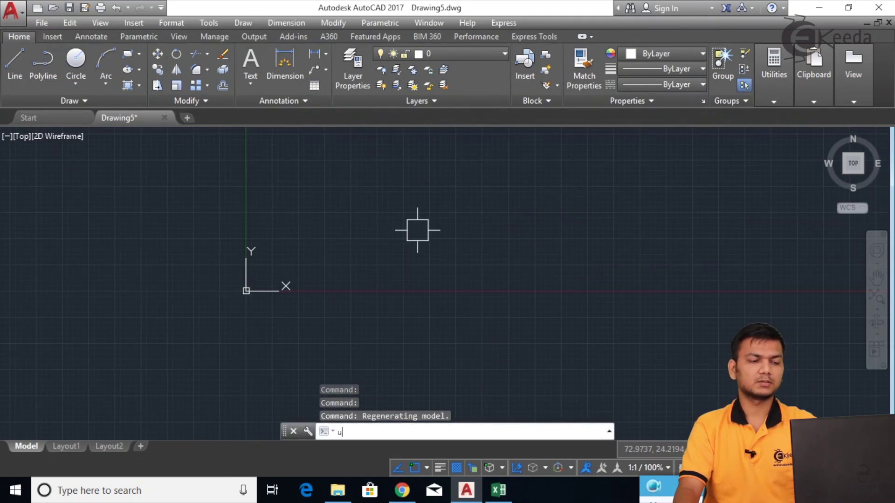
text(n)
key(Return)
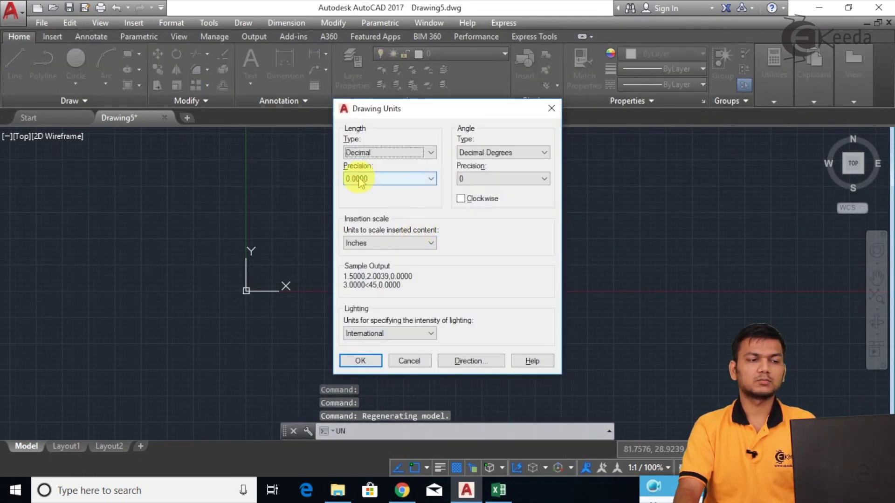
click(386, 182)
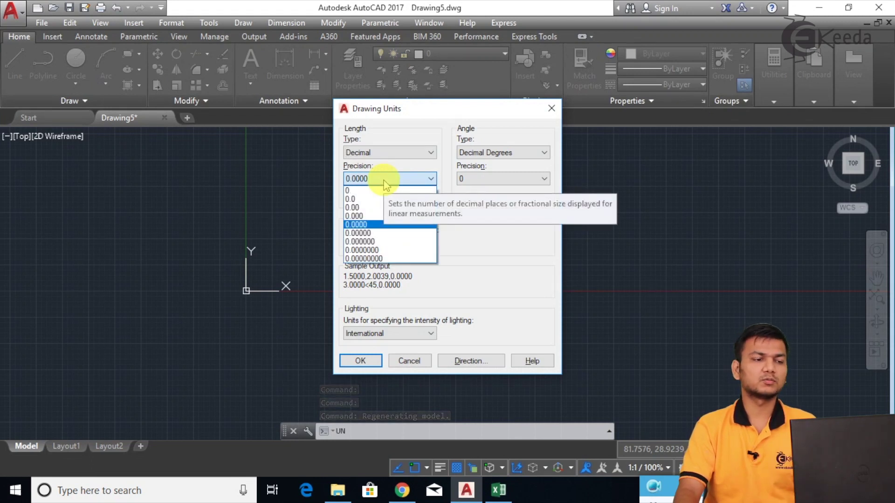
click(360, 208)
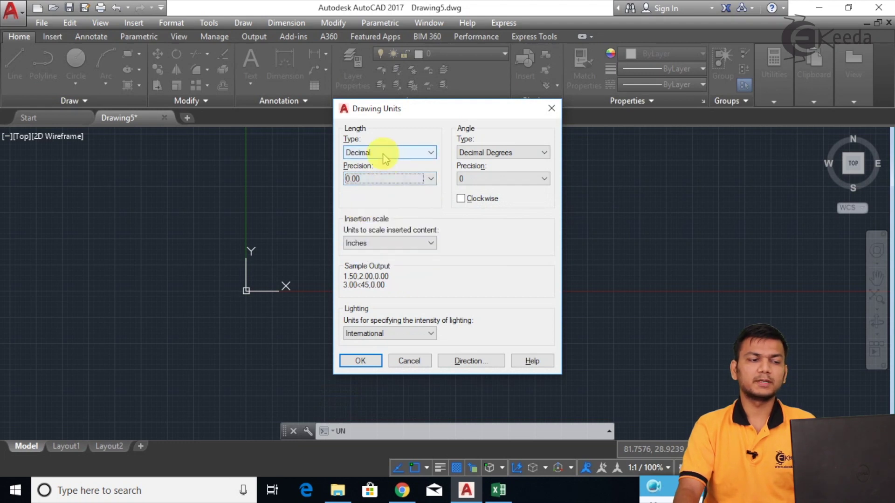
click(395, 244)
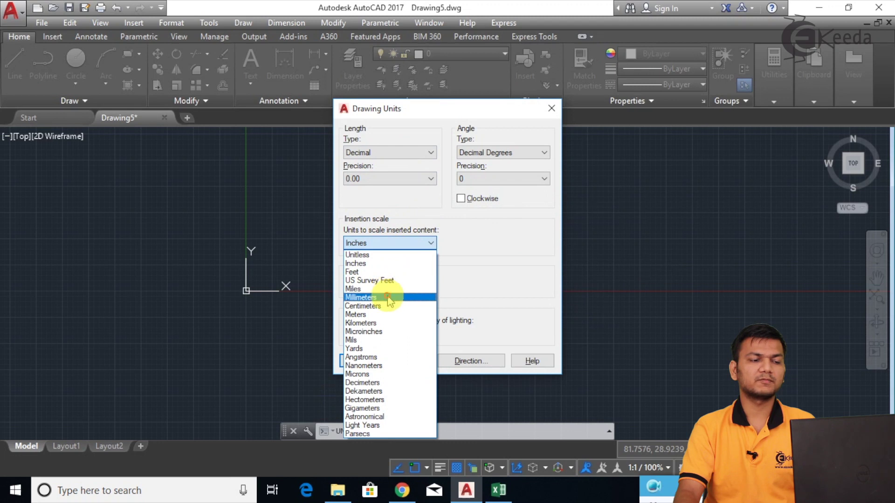
click(387, 298)
click(360, 360)
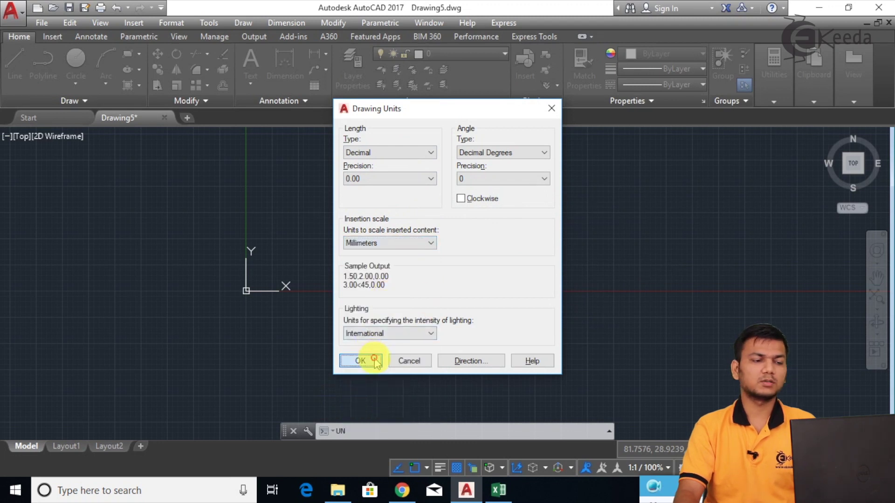
scroll(499, 228, up, 2)
scroll(362, 247, down, 2)
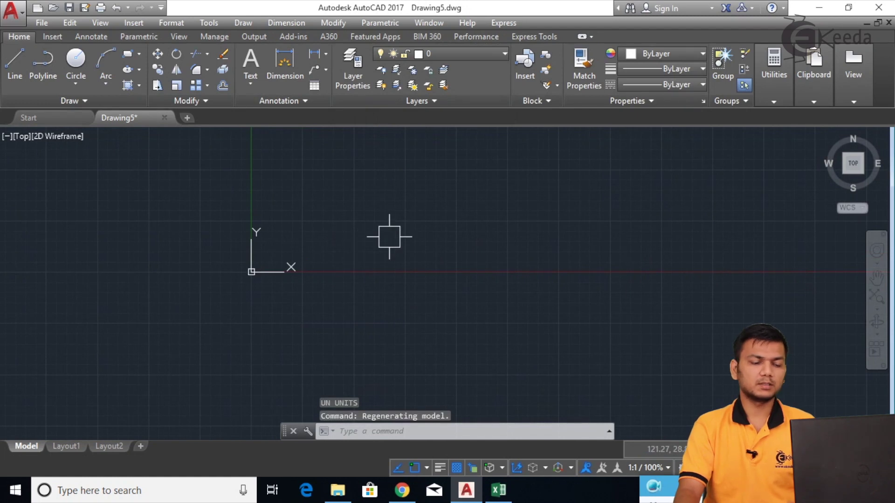
Set the Standard style's Primary Units precision to 0.00, make Standard current, then close the manager
text(d)
key(Return)
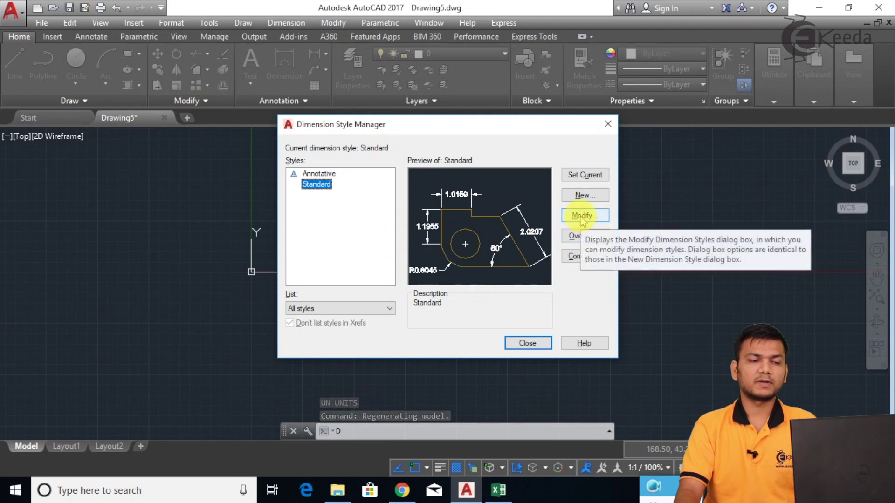
click(582, 221)
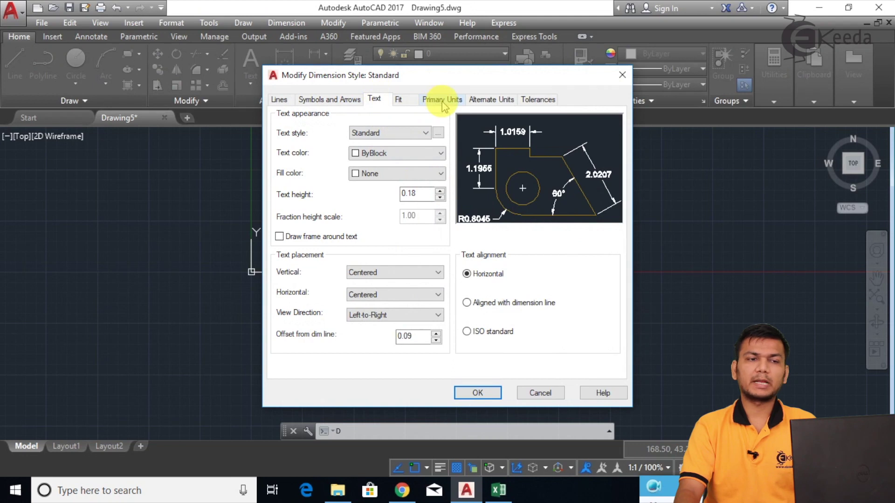
click(443, 101)
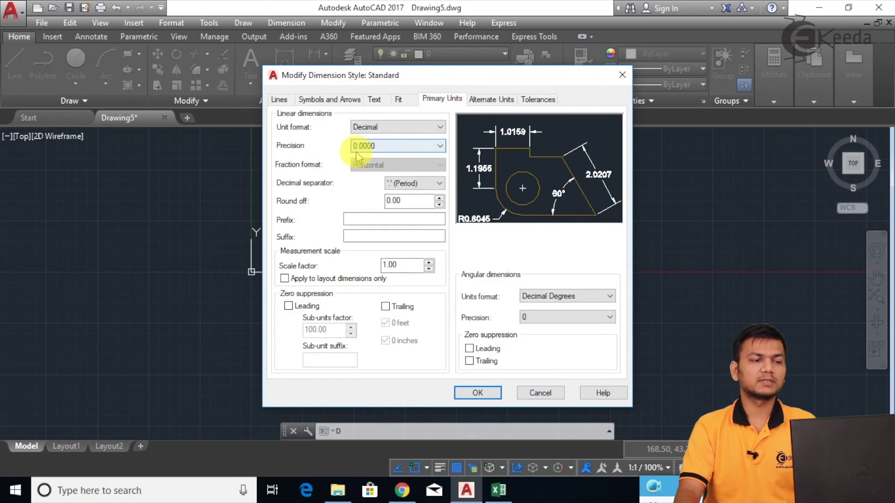
click(384, 148)
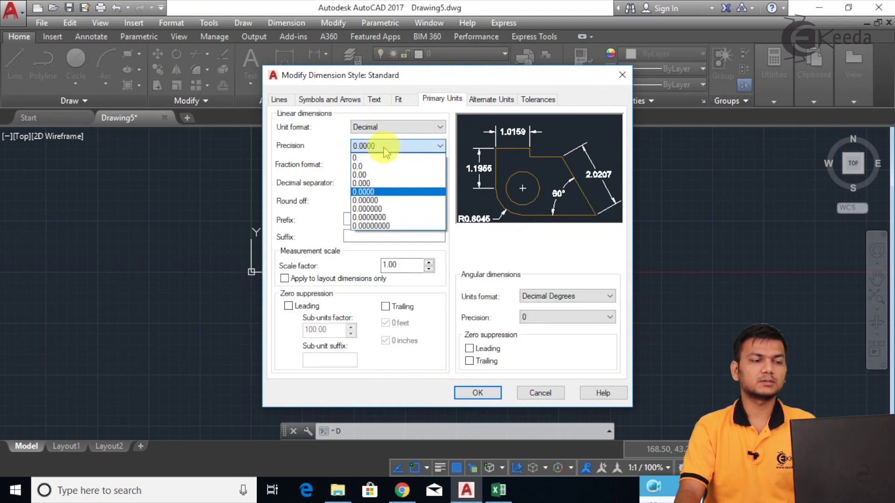
click(381, 175)
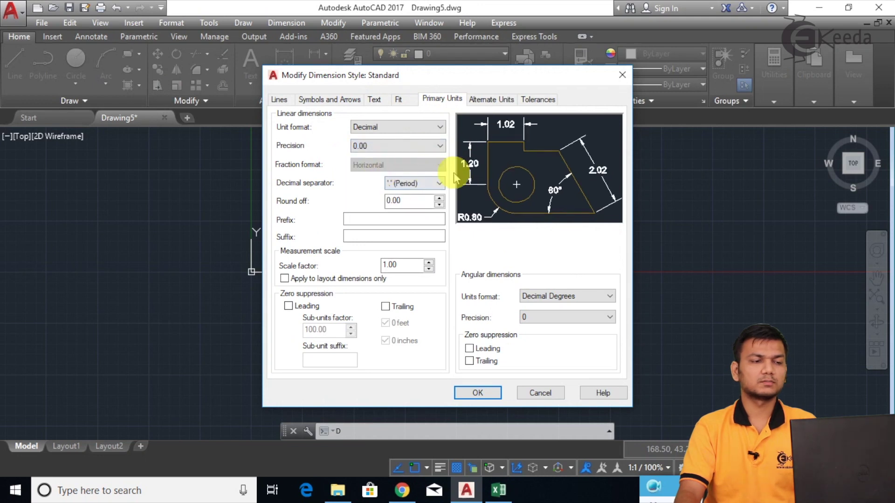
click(485, 393)
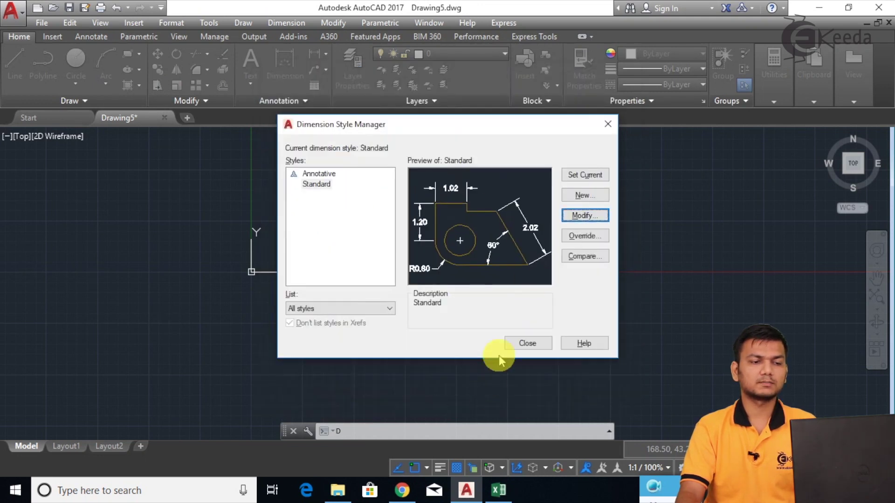
click(583, 176)
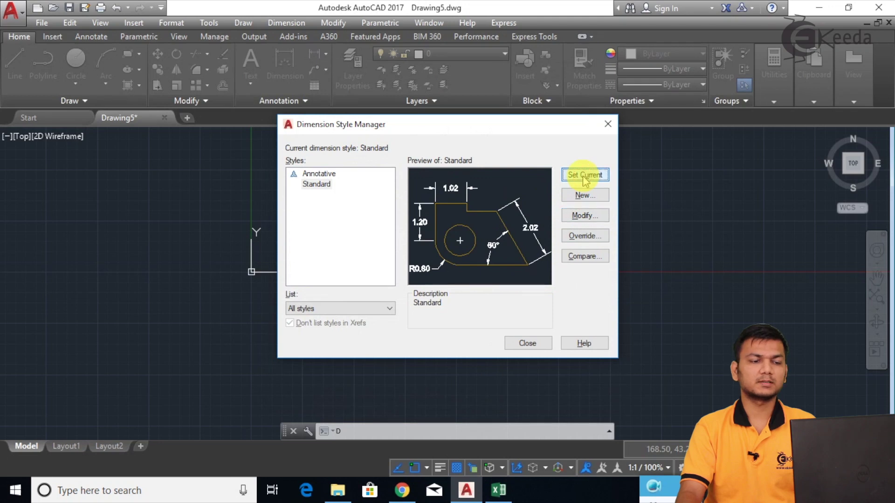
click(528, 343)
mouse_move(516, 172)
middle_down()
mouse_move(466, 219)
mouse_move(341, 247)
middle_up()
mouse_move(484, 206)
middle_down()
mouse_move(376, 211)
mouse_move(415, 229)
middle_up()
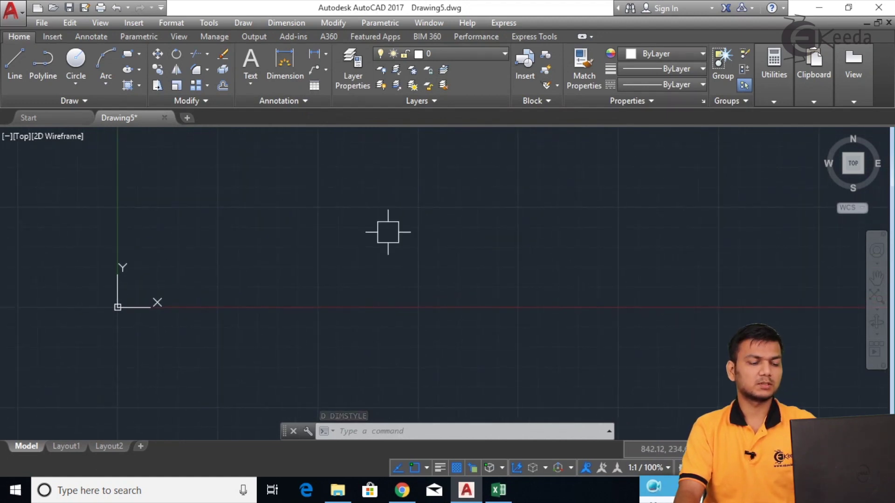
Regenerate the drawing display with RE
text(r)
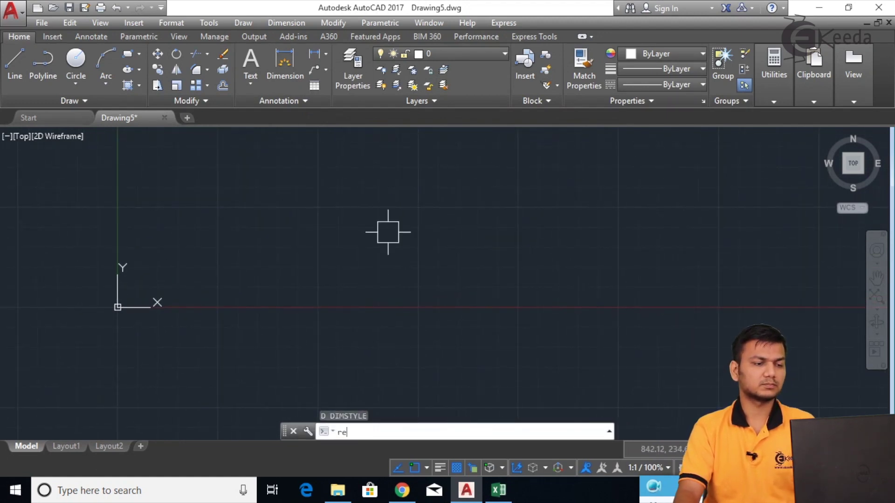
text(e)
key(Return)
click(191, 168)
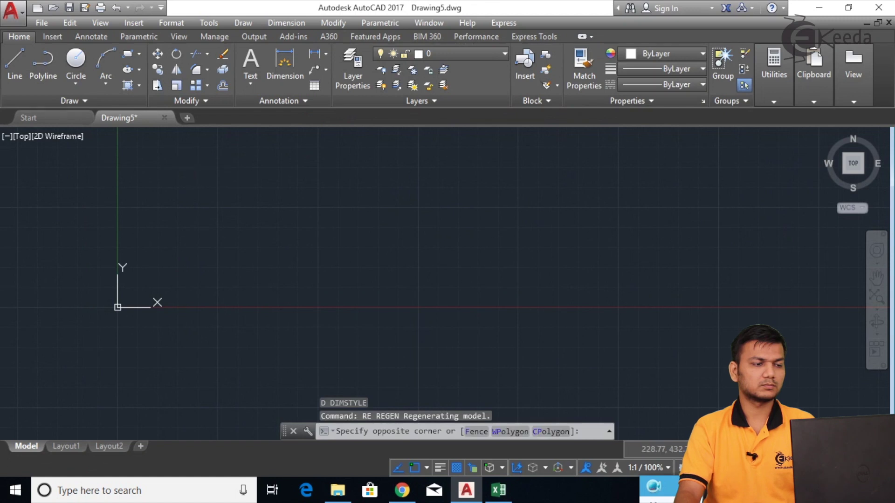
click(360, 268)
Draw a rectangle by picking two opposite corners
text(re)
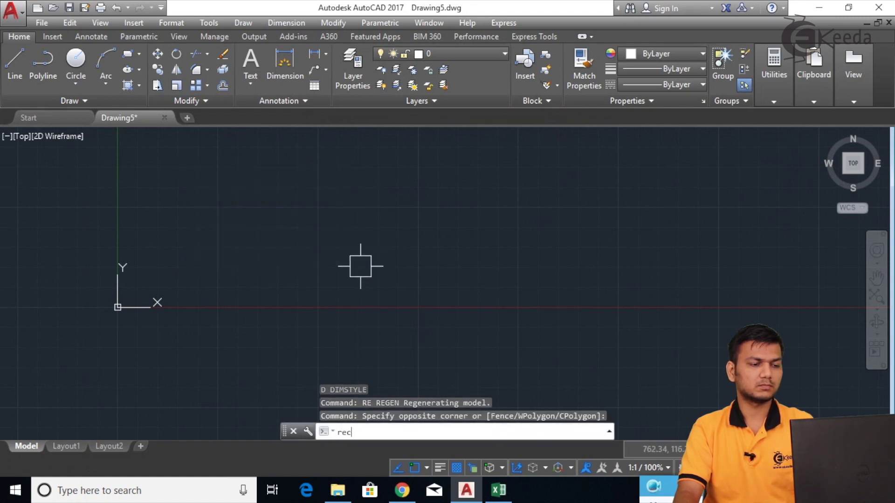
text(c)
key(Return)
click(231, 162)
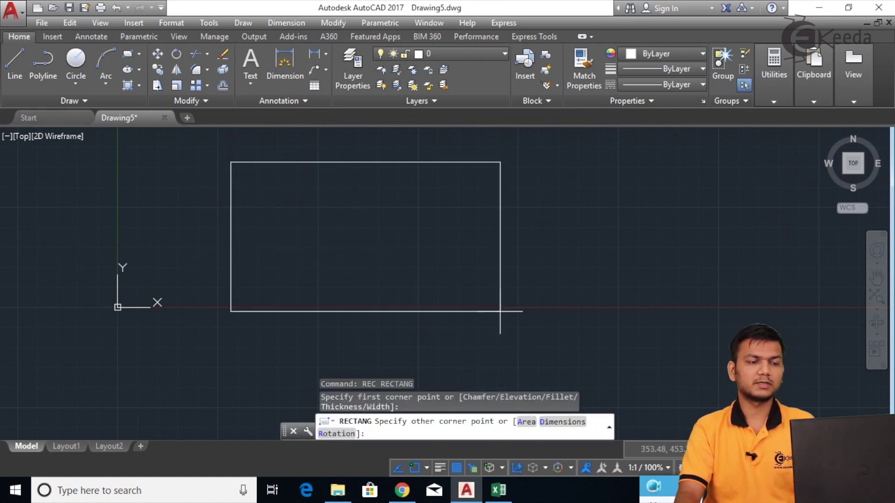
click(520, 313)
scroll(581, 296, down, 2)
middle_drag(581, 296, 545, 283)
Draw a smaller and a larger circle to the right of the rectangle
text(c)
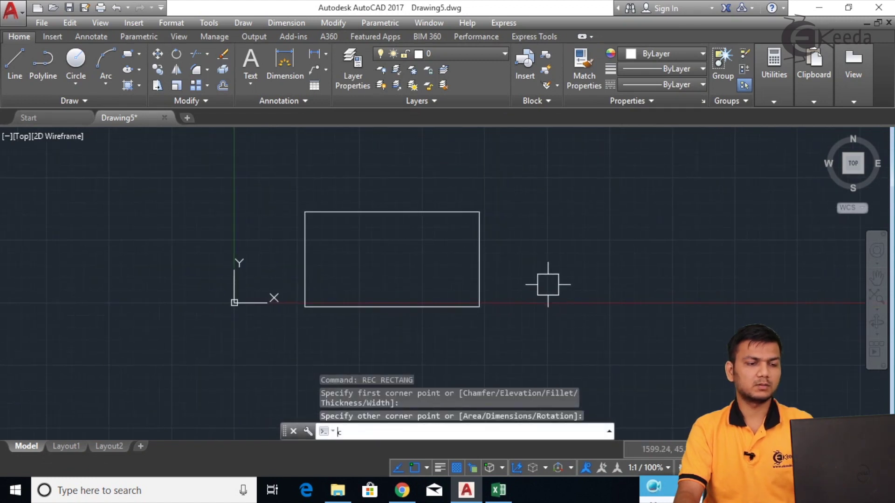
key(Return)
click(606, 240)
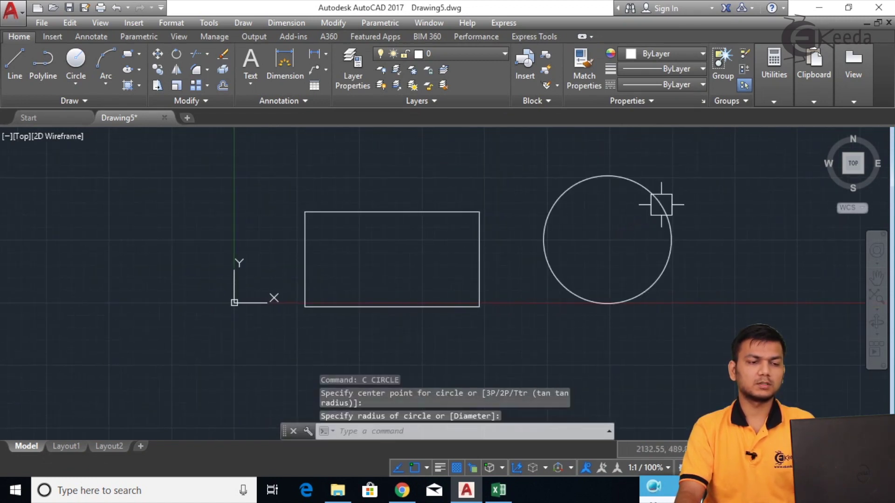
middle_drag(702, 208, 531, 249)
text(c)
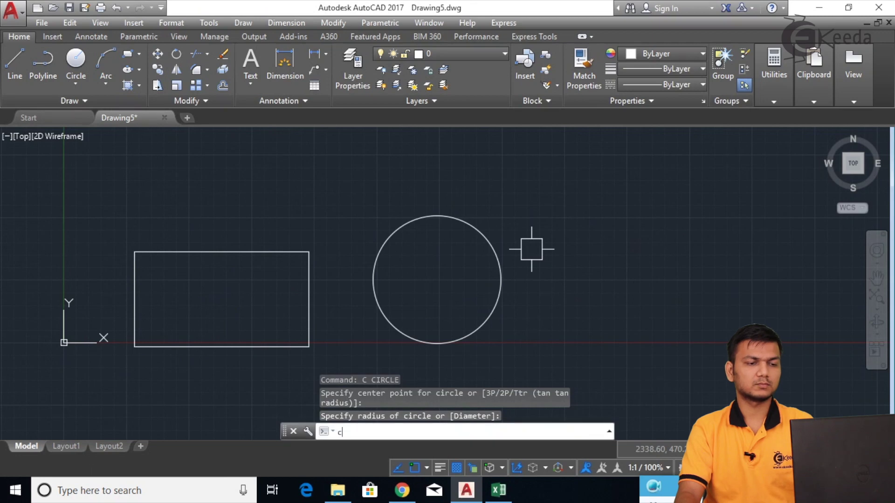
key(Return)
click(641, 221)
click(705, 176)
scroll(687, 206, down, 3)
middle_drag(688, 206, 570, 183)
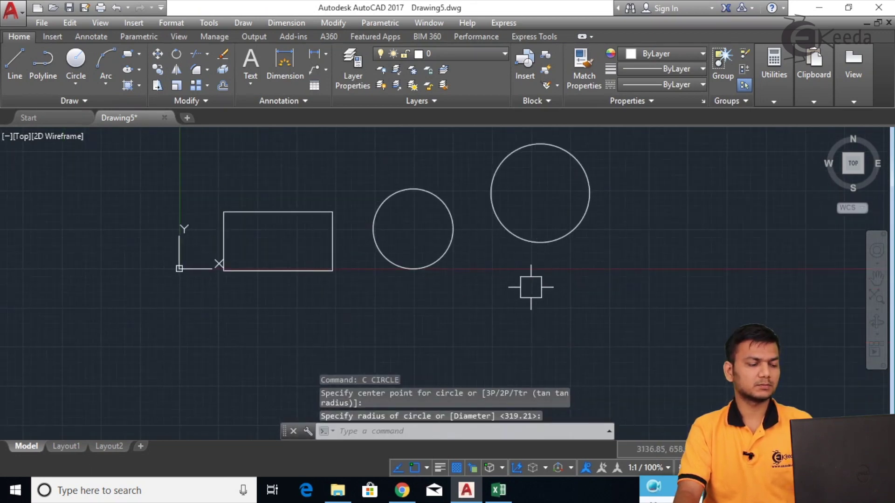
Draw a three-point arc below the rectangle
text(arc)
key(Return)
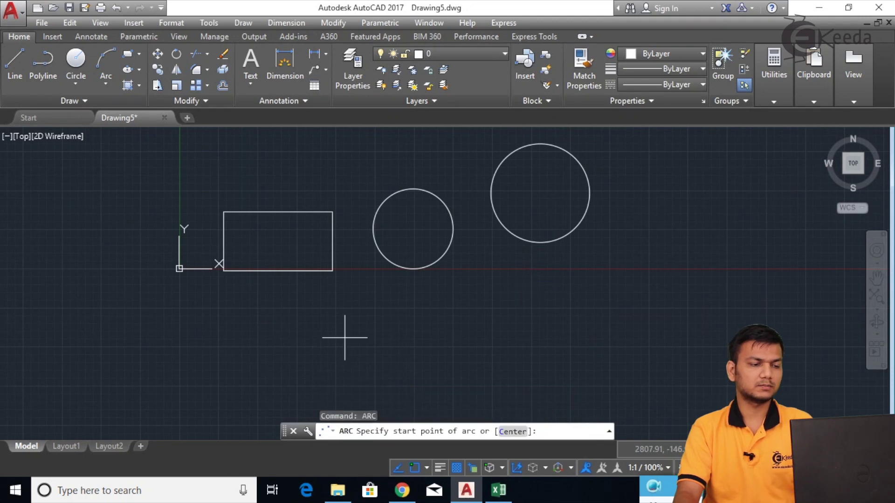
click(295, 372)
click(363, 334)
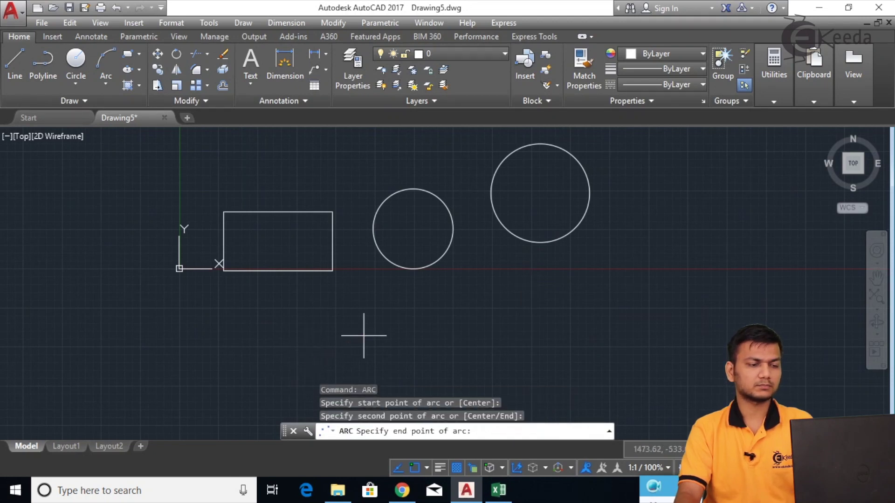
click(507, 356)
scroll(588, 309, down, 5)
scroll(536, 309, up, 4)
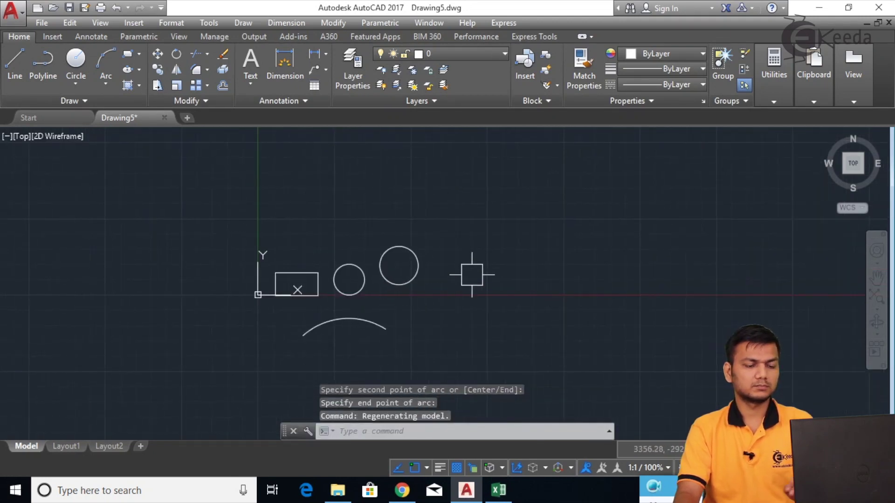
text(l)
key(Return)
Draw a closed four-sided shape with vertical sides and a slanted top edge
click(461, 153)
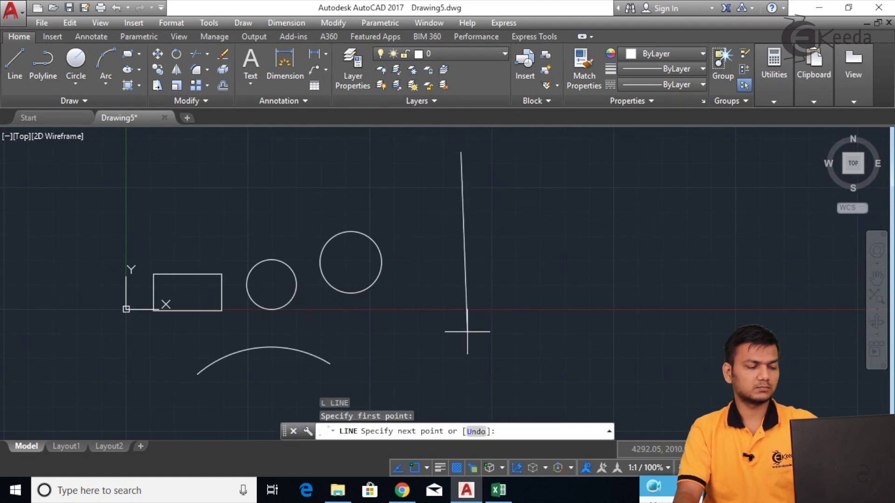
key(F8)
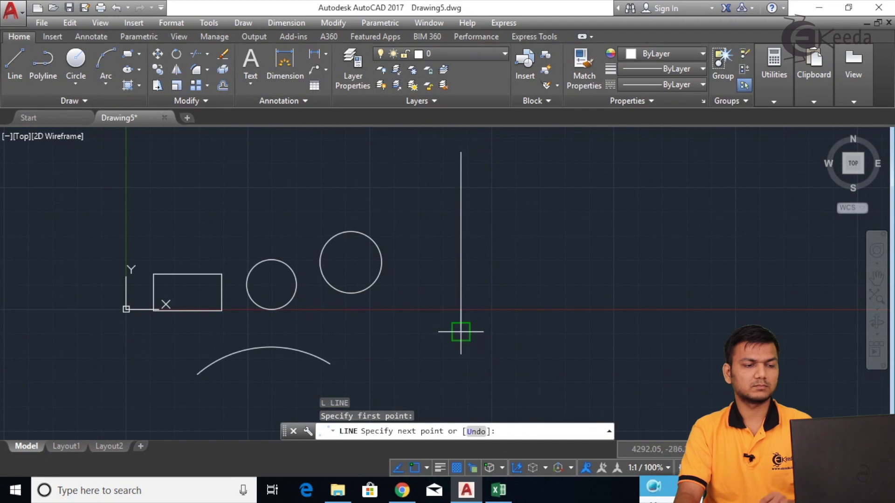
click(465, 332)
click(634, 332)
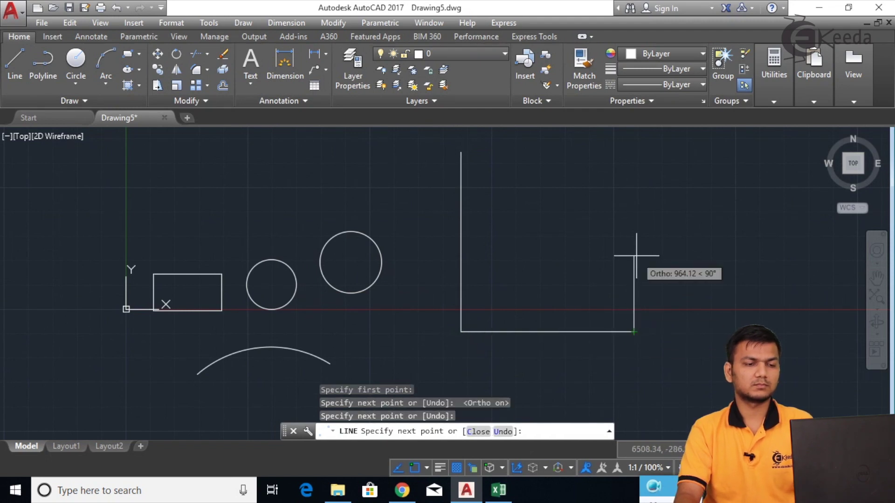
click(634, 218)
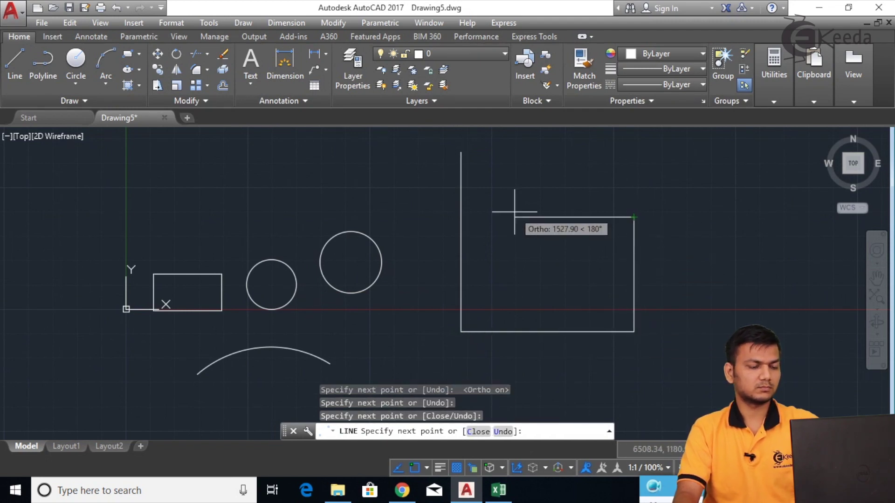
key(F8)
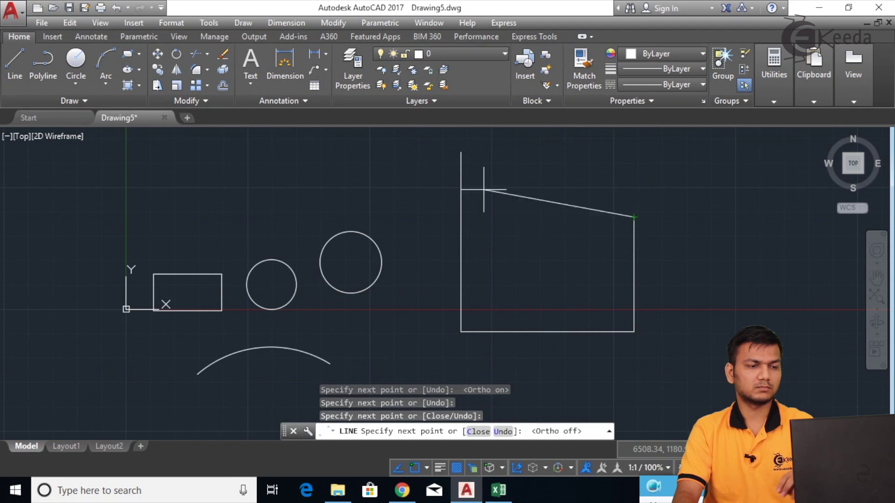
click(461, 152)
right_click(460, 152)
click(491, 164)
scroll(584, 205, down, 5)
scroll(516, 194, up, 5)
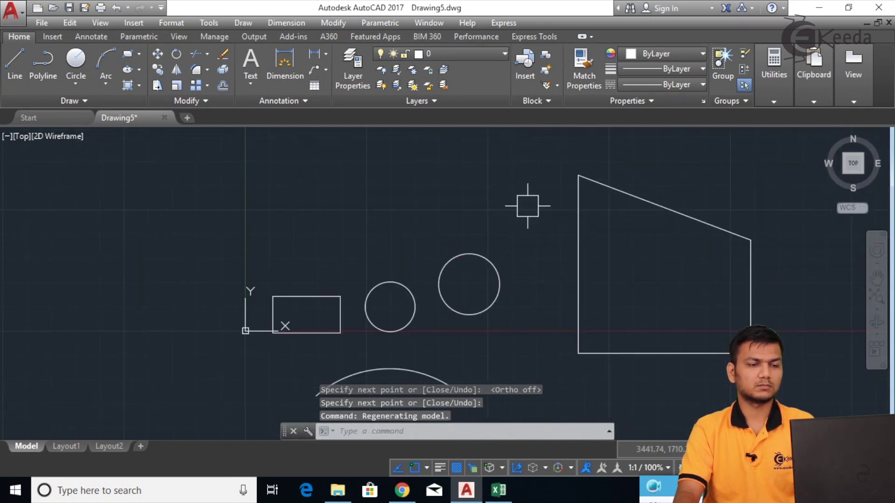
Draw a slanted line and a horizontal line meeting at a lower-left corner
text(l)
key(Return)
middle_drag(360, 226, 594, 273)
click(399, 182)
click(264, 270)
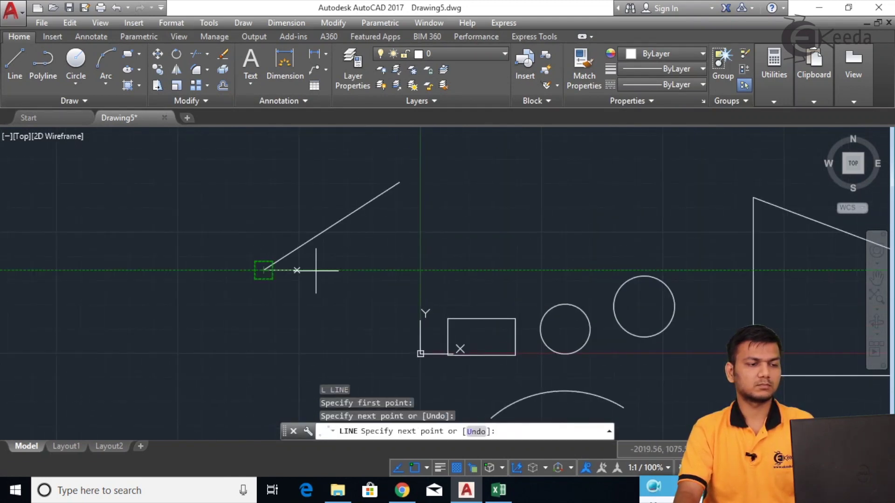
click(419, 270)
right_click(445, 267)
click(454, 276)
scroll(466, 275, down, 4)
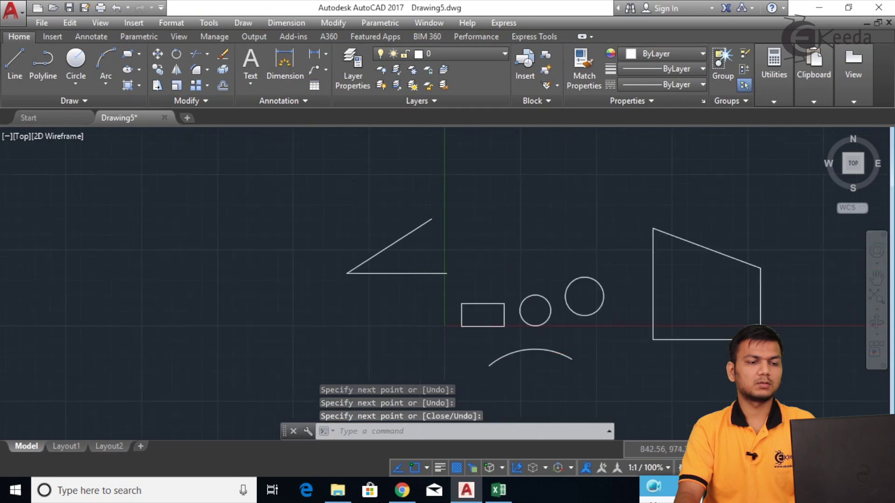
scroll(378, 229, up, 2)
scroll(415, 219, up, 2)
scroll(453, 242, down, 2)
middle_drag(460, 249, 416, 221)
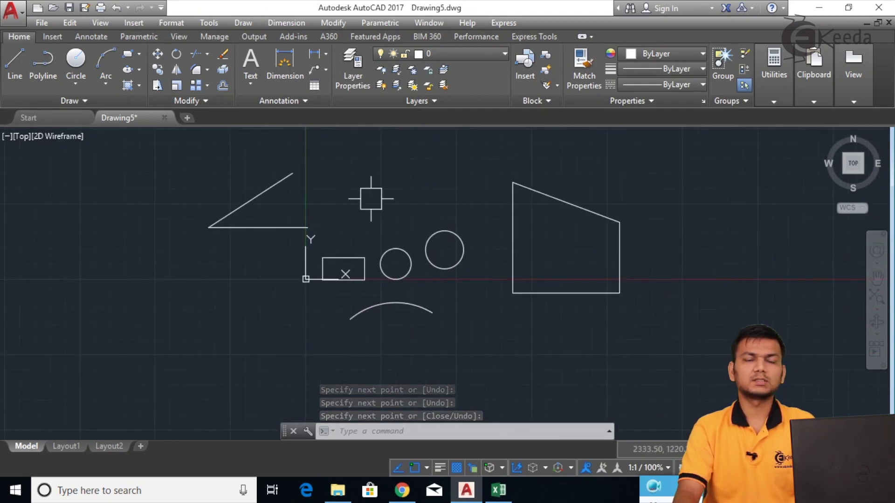
middle_drag(320, 176, 353, 164)
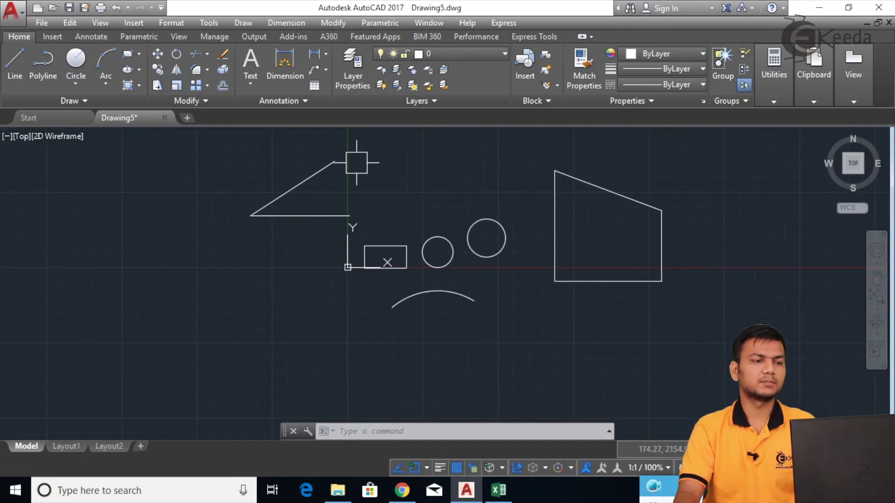
mouse_move(421, 173)
middle_down()
mouse_move(351, 164)
mouse_move(365, 204)
middle_up()
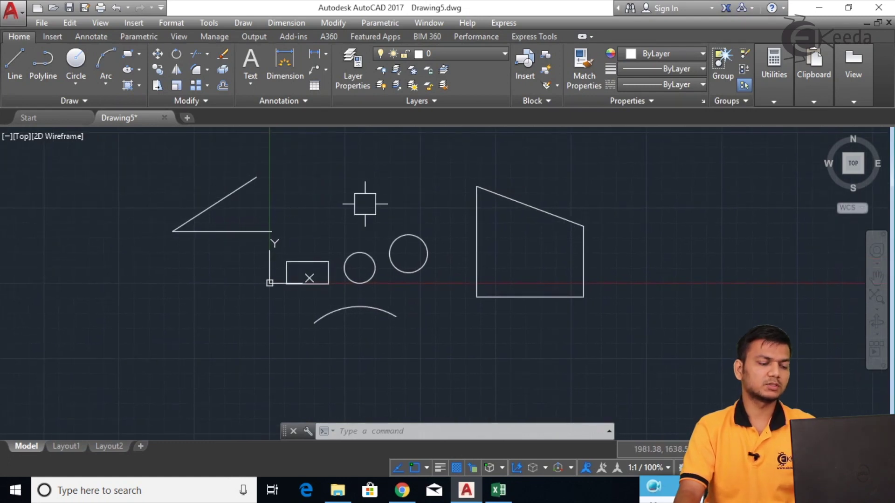
Dimension the rectangle's top edge with DIM, placing the 868.84 dimension above it
text(d)
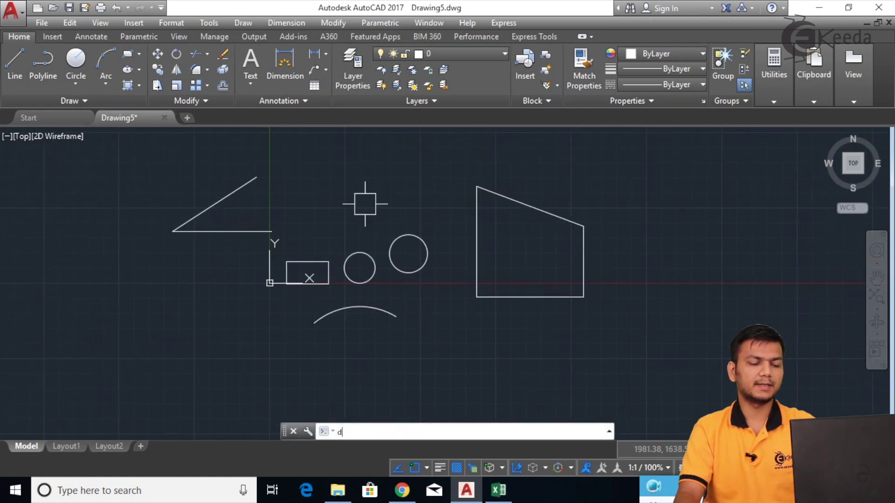
text(im)
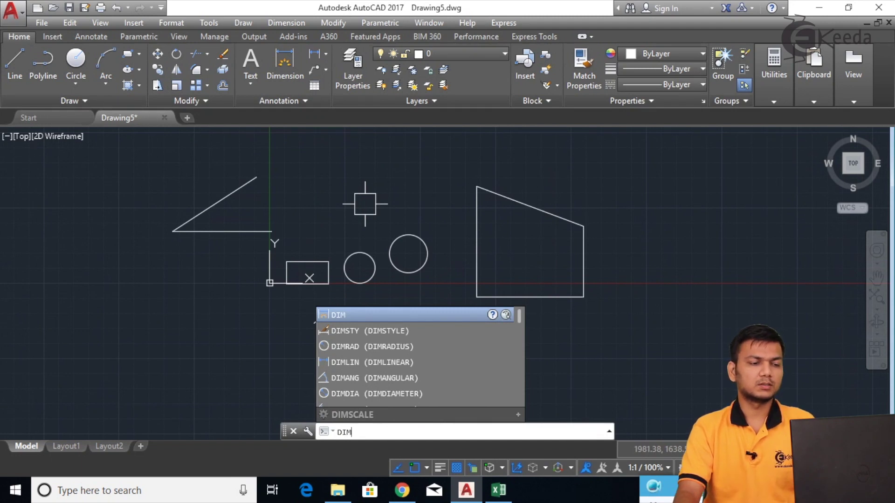
key(Return)
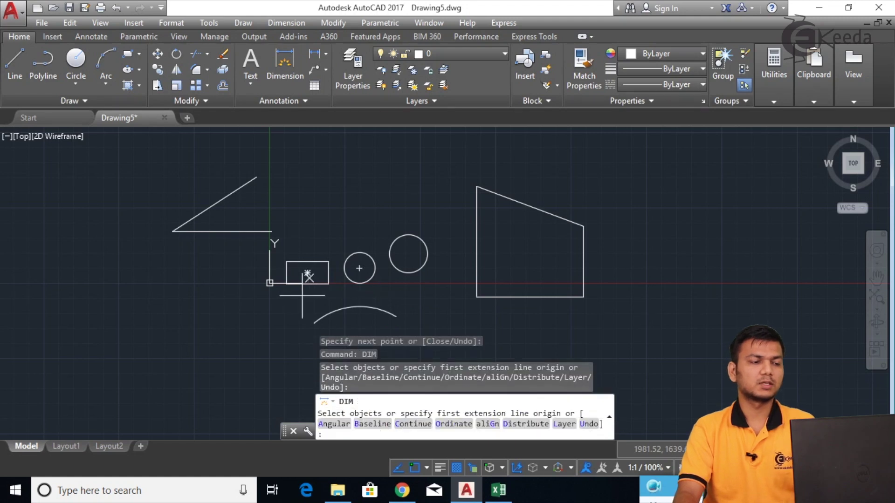
scroll(300, 287, up, 6)
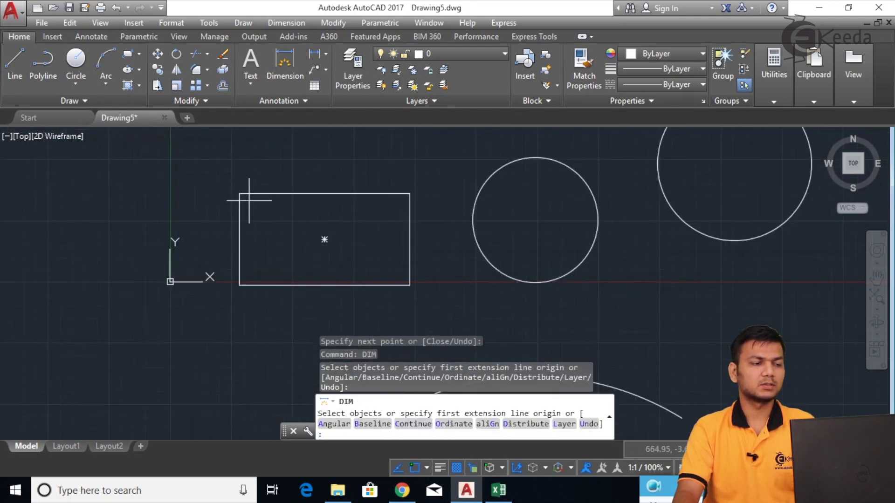
click(239, 194)
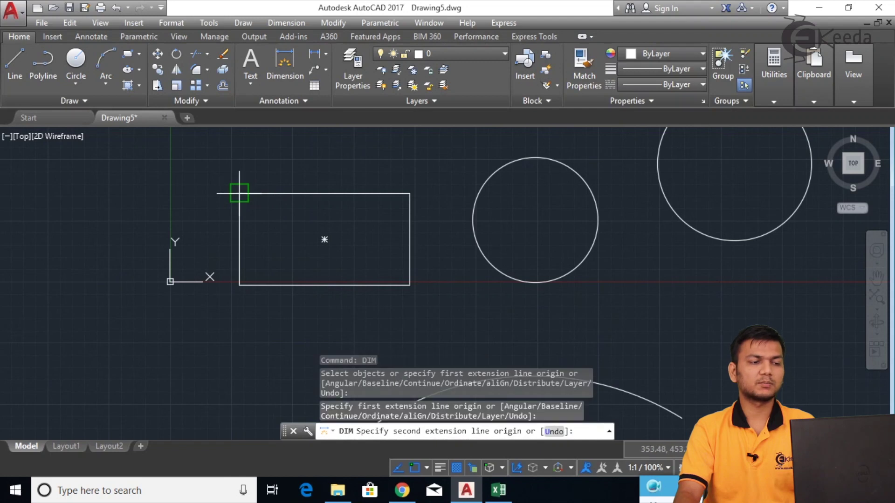
click(409, 193)
click(319, 163)
scroll(321, 163, up, 5)
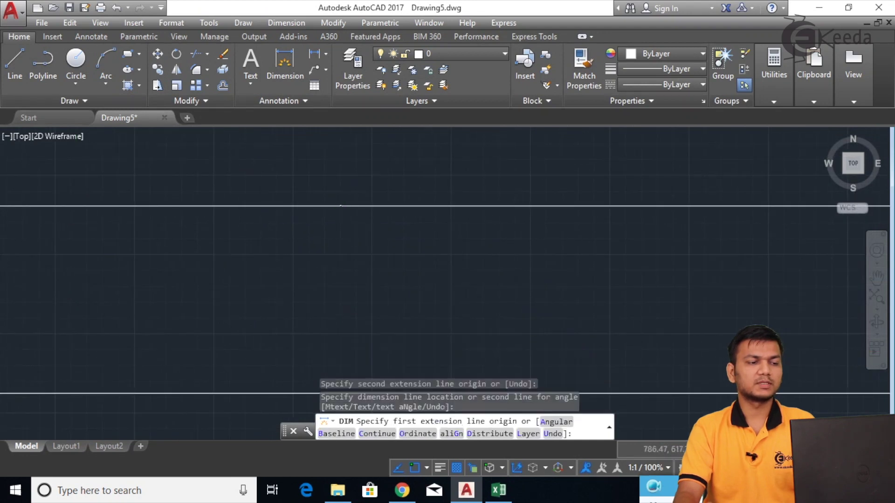
scroll(339, 201, up, 5)
scroll(381, 238, down, 5)
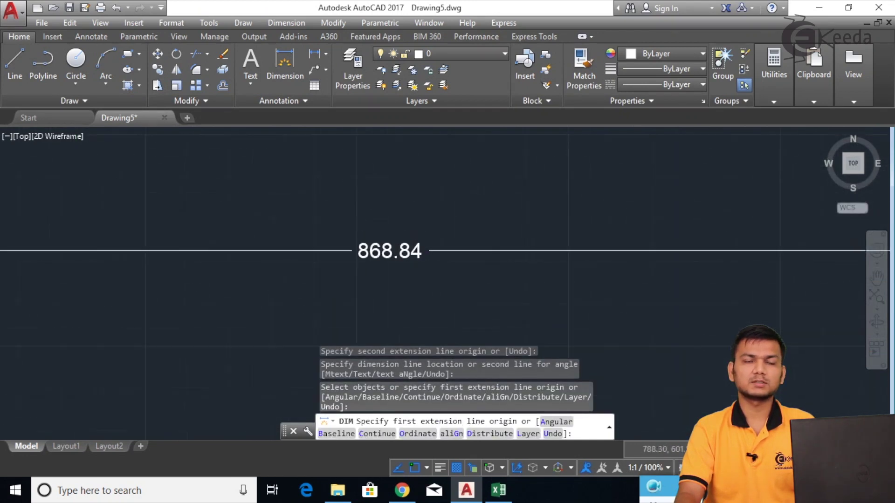
scroll(467, 209, down, 5)
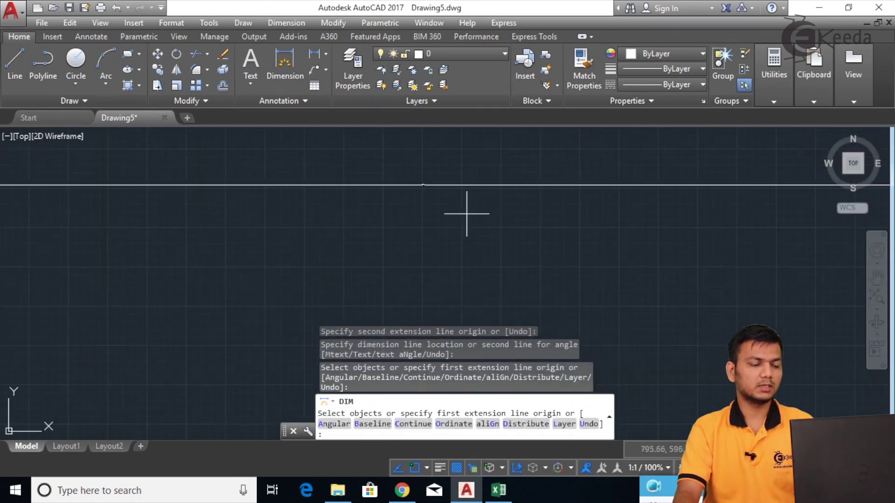
key(Return)
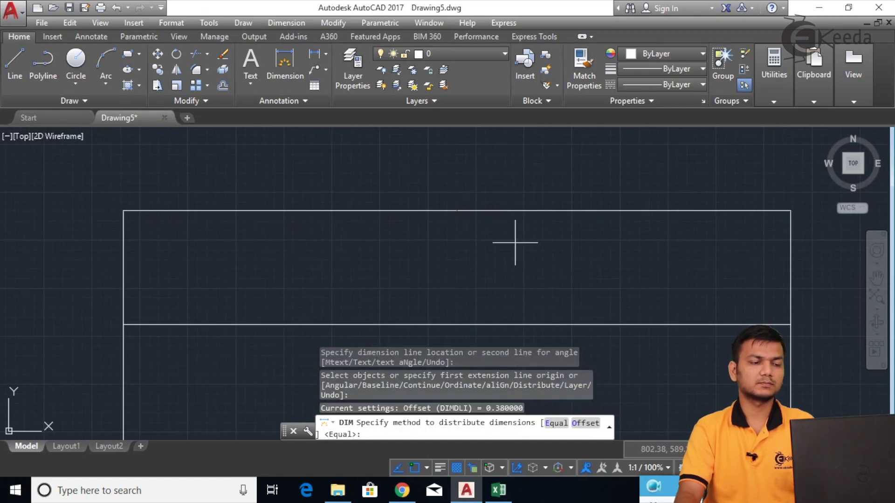
key(Escape)
key(Escape)
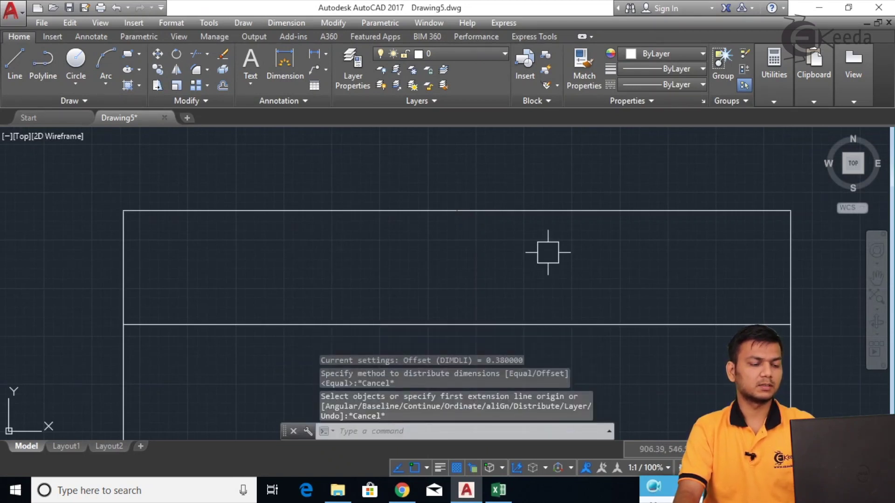
Give the Standard dimension style text height 6 and arrow size 4, set it current, and close
text(d)
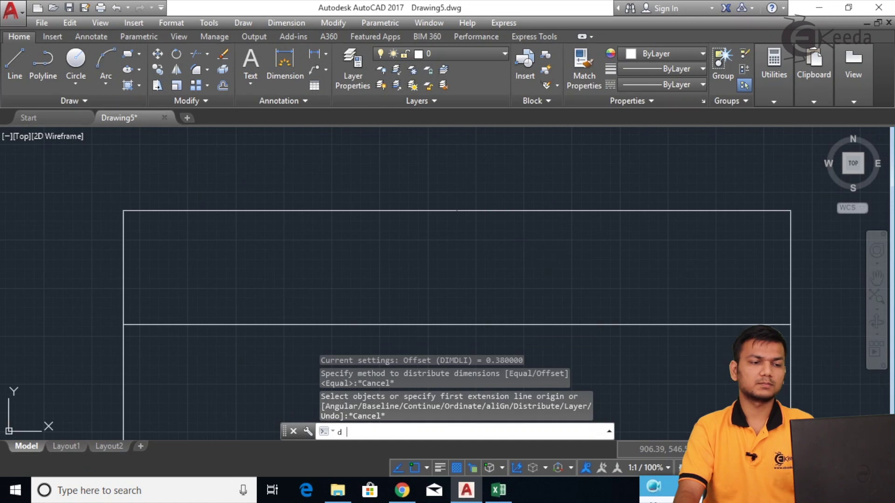
key(Return)
click(584, 221)
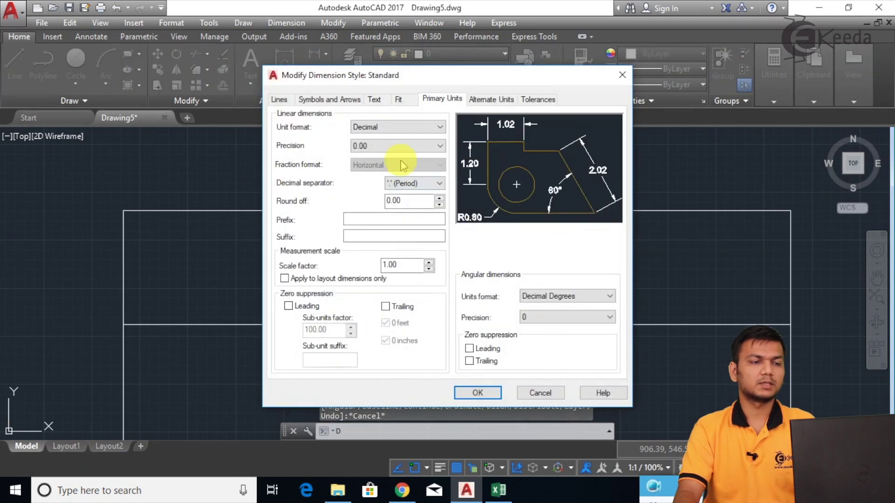
click(380, 98)
double_click(431, 198)
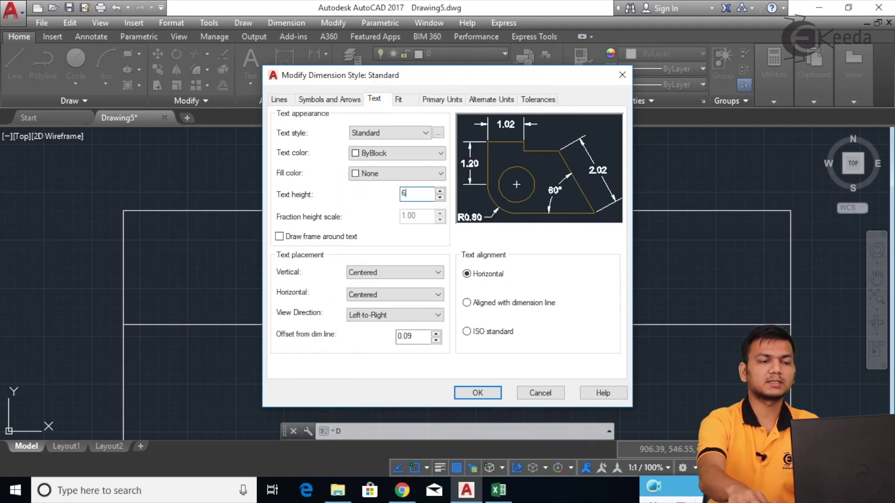
text(6)
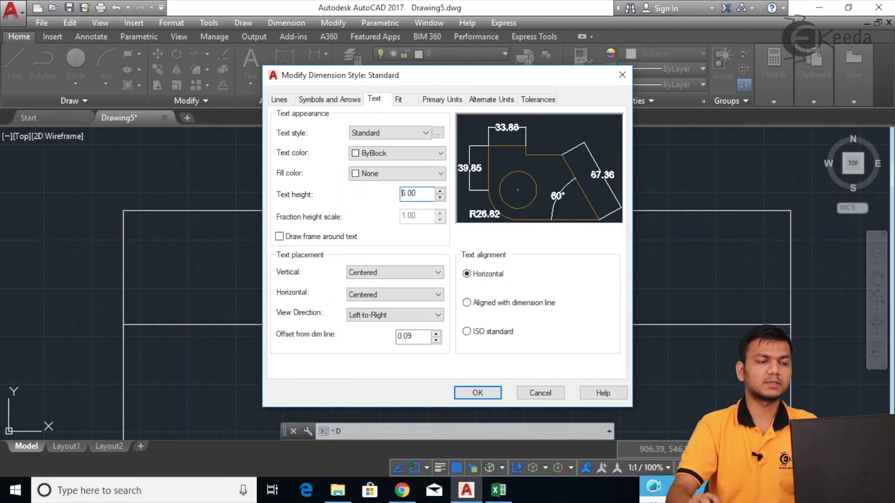
click(325, 100)
double_click(292, 230)
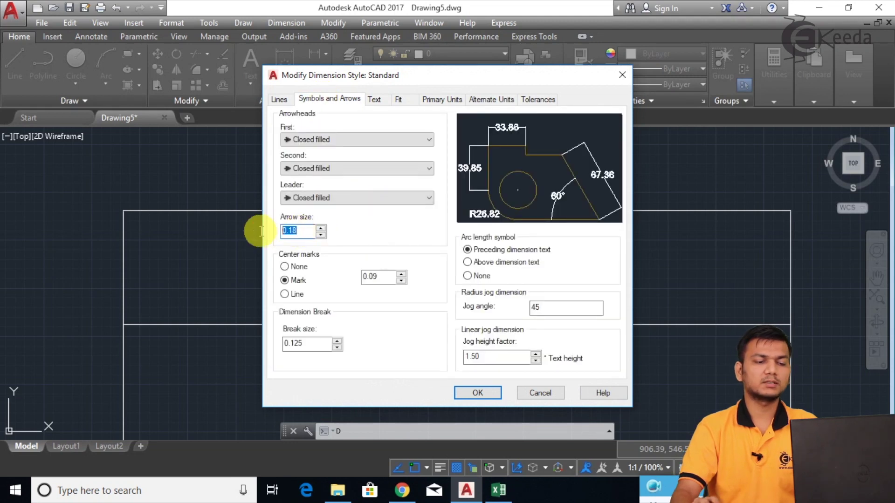
text(4)
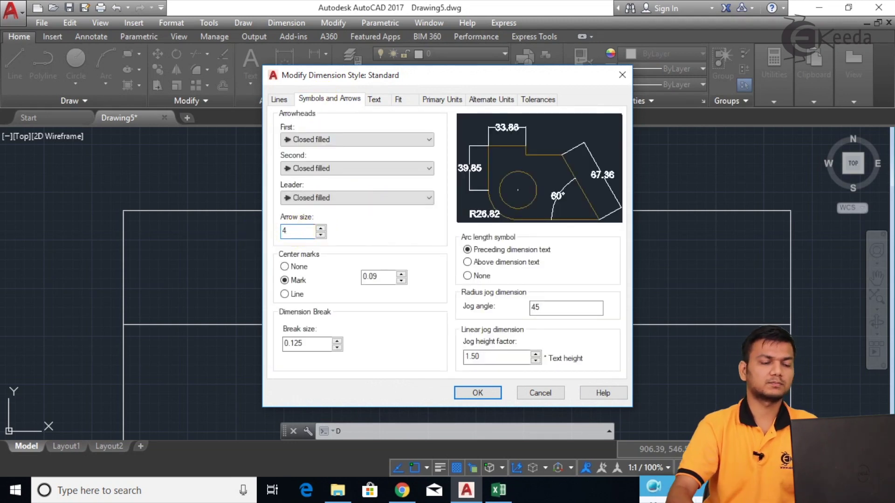
click(488, 393)
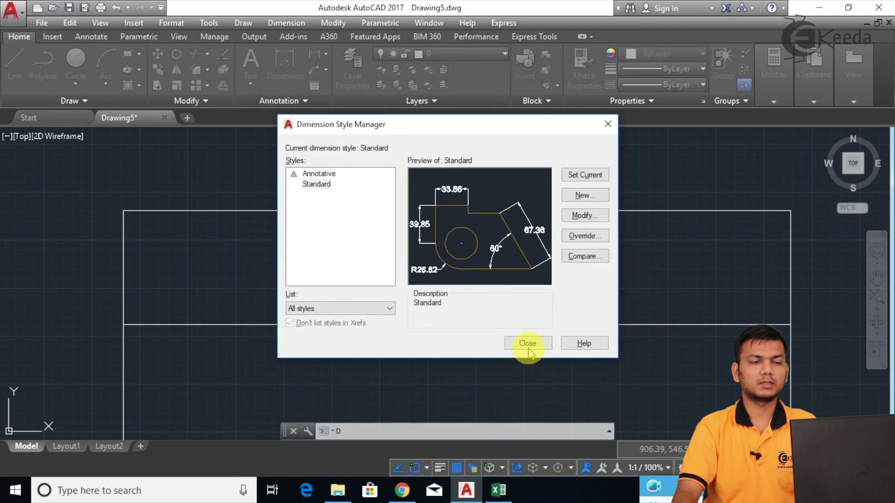
click(598, 179)
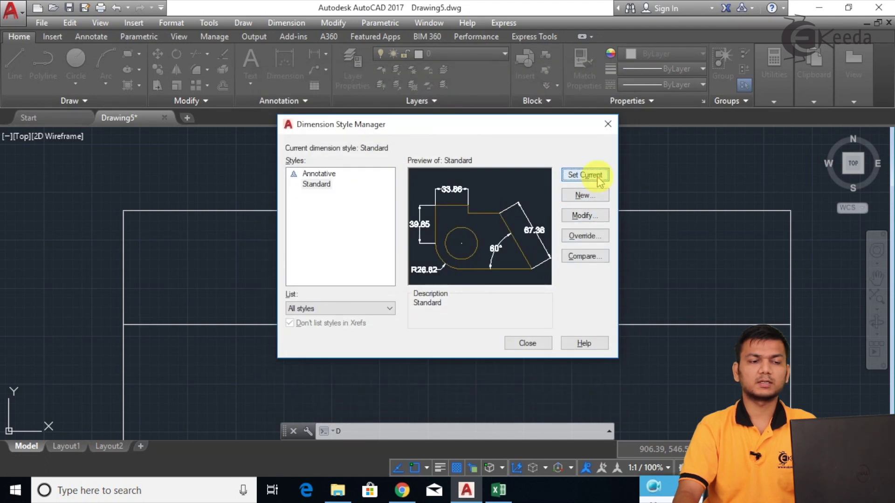
click(527, 343)
scroll(502, 297, down, 4)
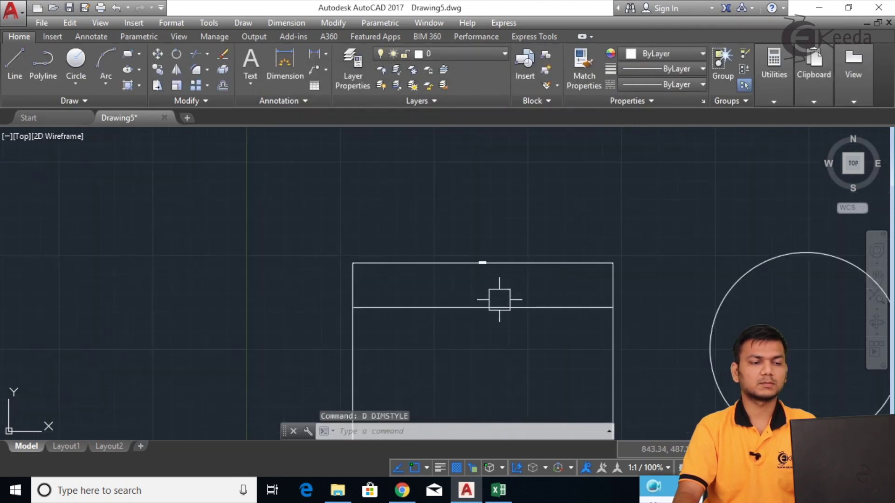
scroll(453, 250, up, 5)
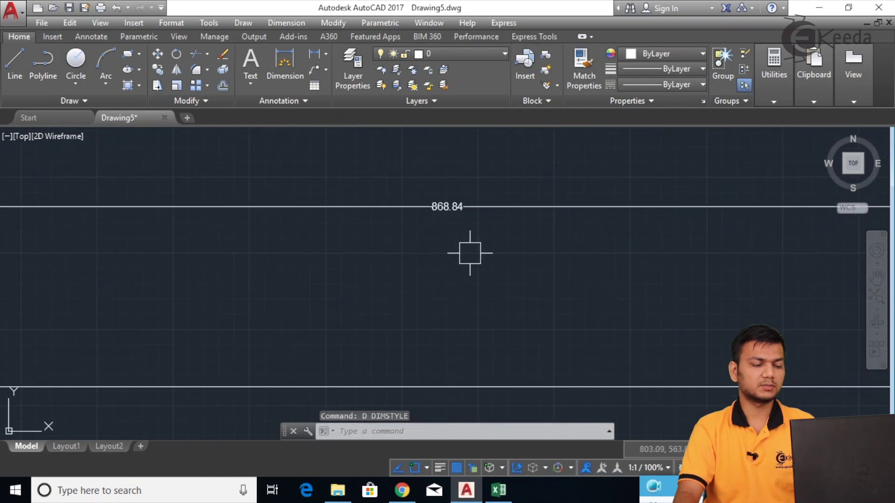
text(d)
key(Return)
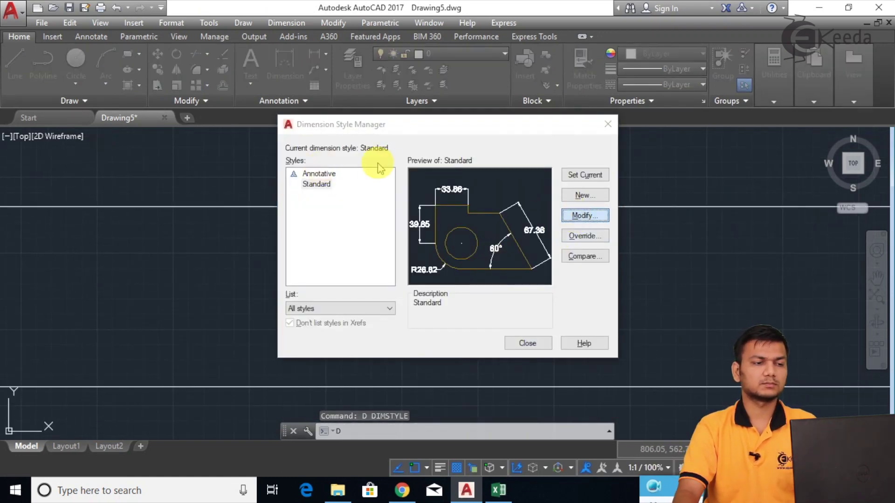
click(373, 99)
drag(425, 194, 385, 193)
text(15)
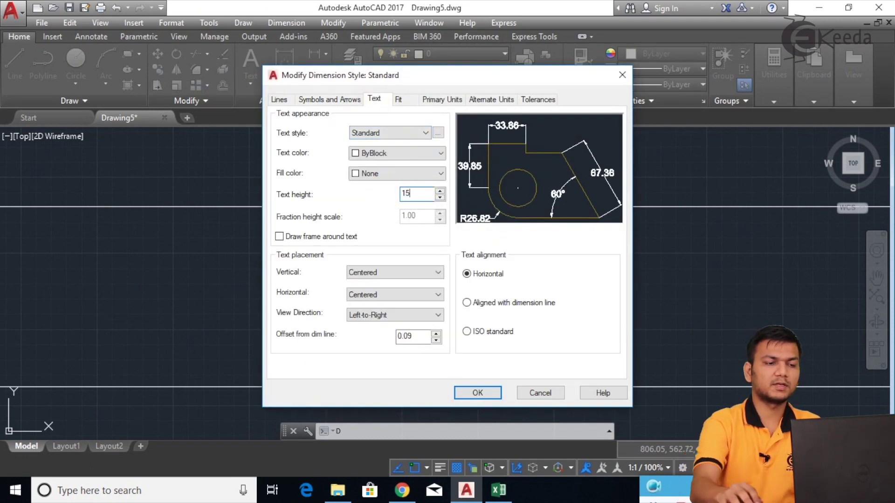
click(350, 97)
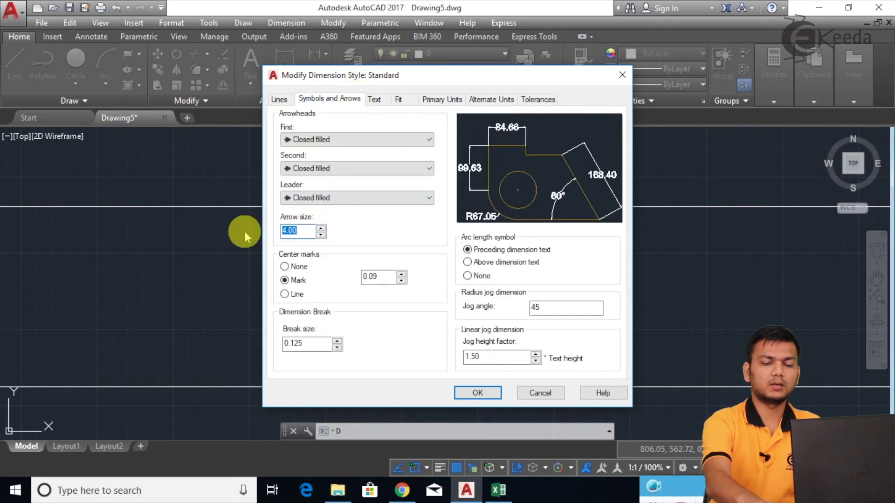
text(12)
click(478, 393)
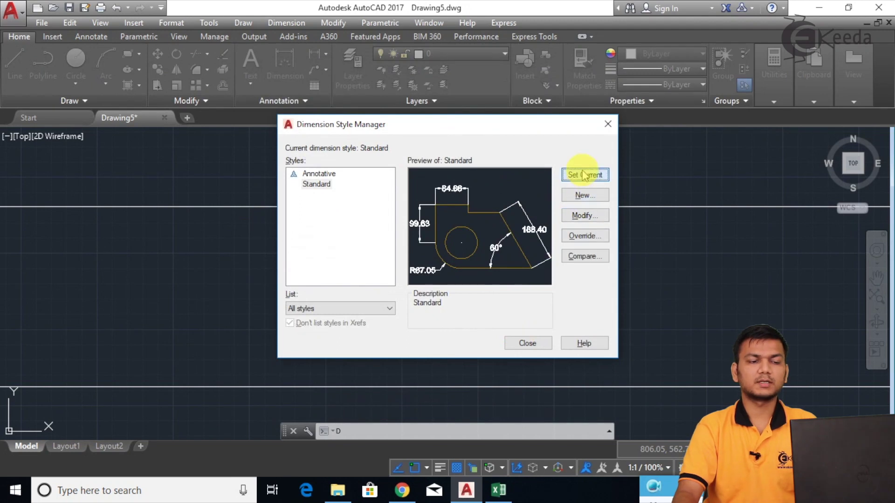
click(527, 342)
scroll(515, 303, down, 5)
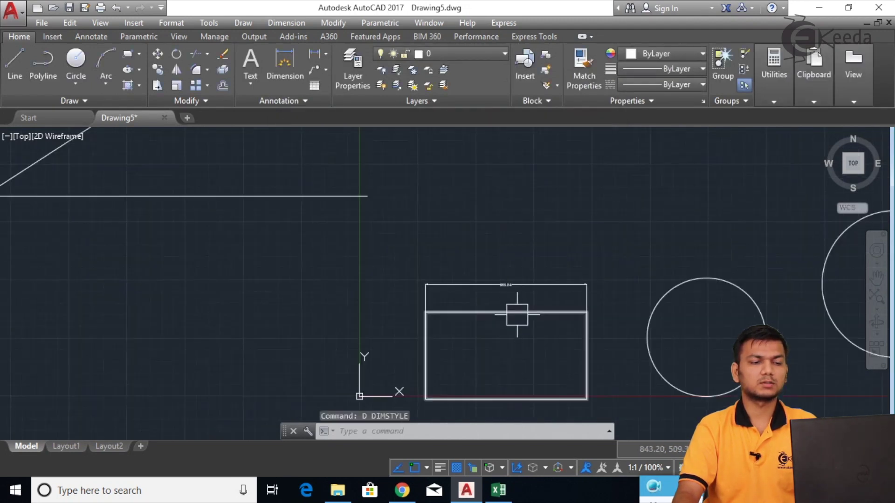
Start Quick Dimension from the Dimension menu and bring the large polygon into view
scroll(530, 331, up, 4)
middle_drag(518, 294, 465, 205)
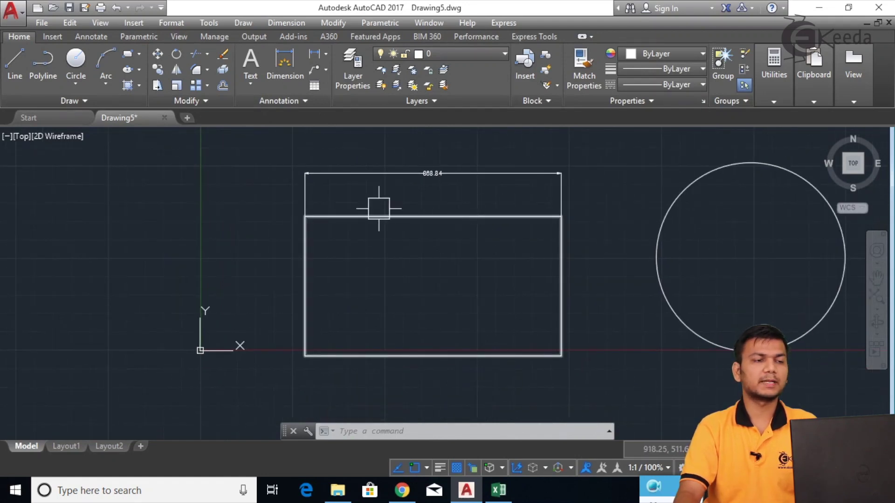
click(285, 24)
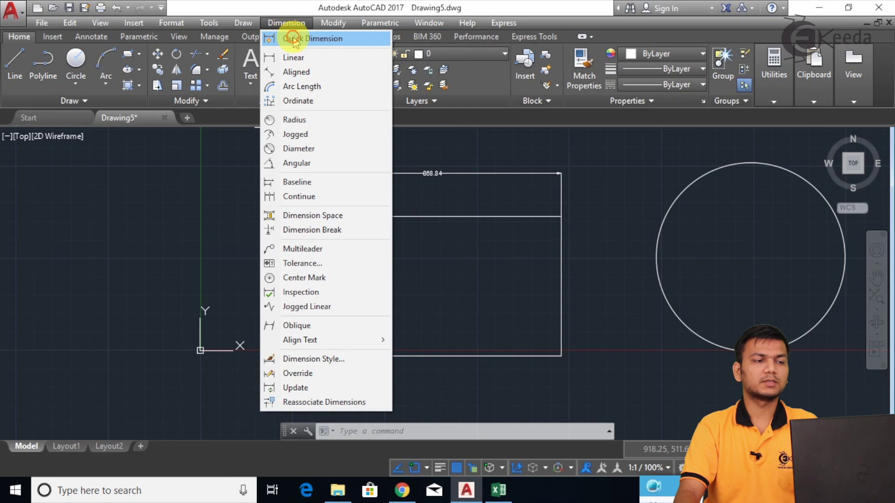
click(294, 39)
scroll(609, 211, down, 3)
middle_drag(573, 224, 424, 235)
scroll(651, 258, down, 2)
middle_drag(651, 258, 472, 235)
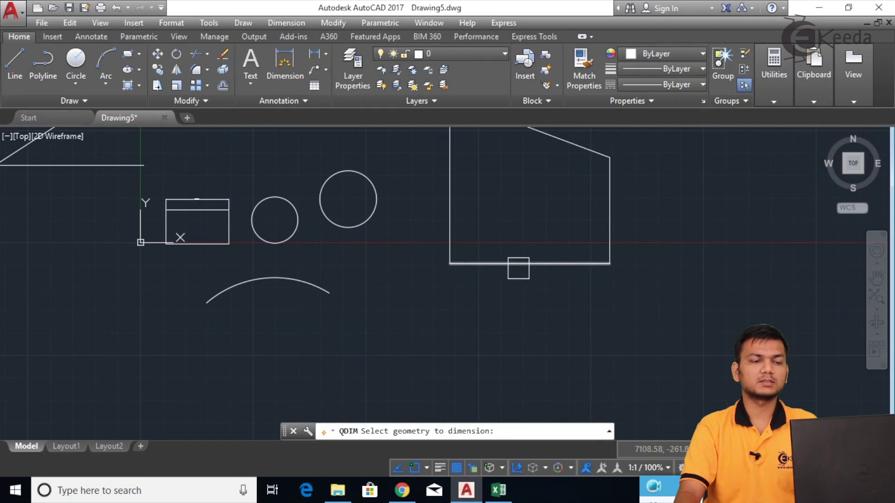
Select the polygon's bottom edge and place the 2216.29 quick dimension below it
click(519, 267)
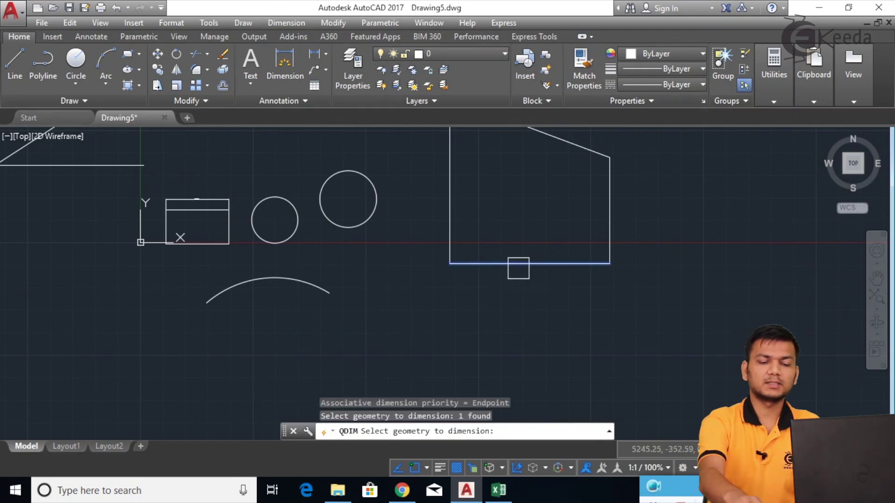
key(Return)
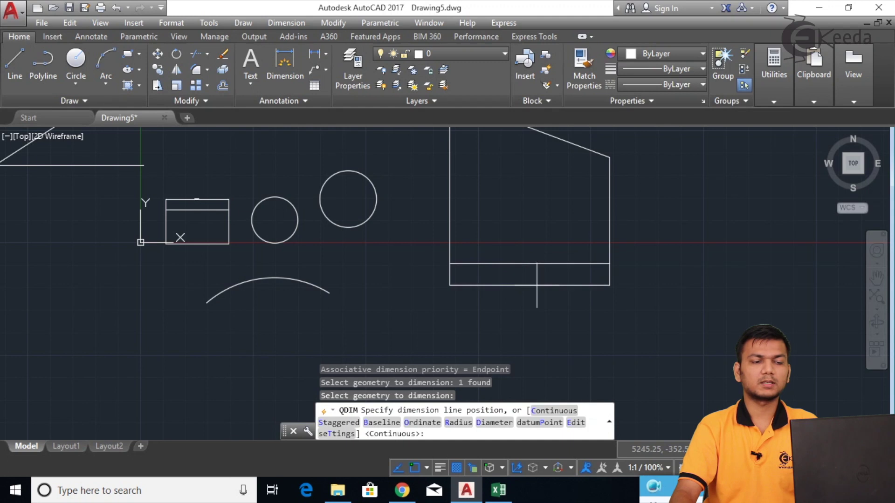
click(538, 285)
scroll(539, 293, up, 4)
scroll(539, 293, up, 4)
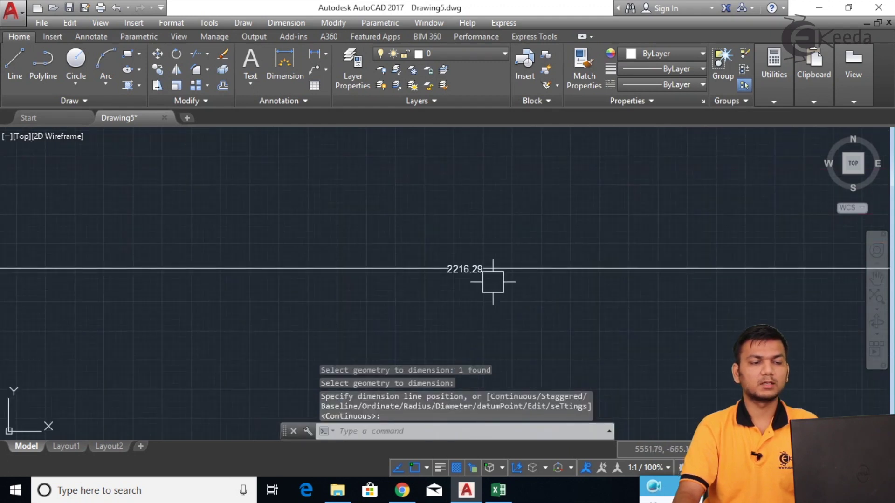
scroll(493, 293, down, 5)
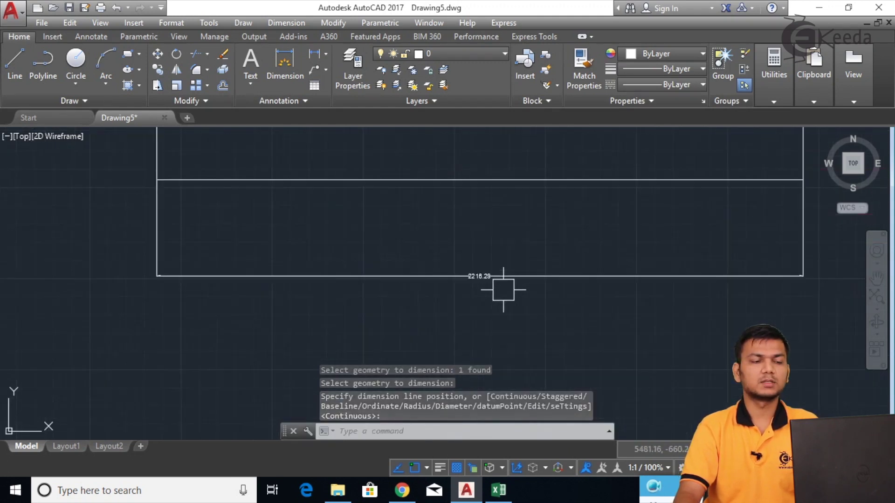
middle_drag(490, 236, 493, 266)
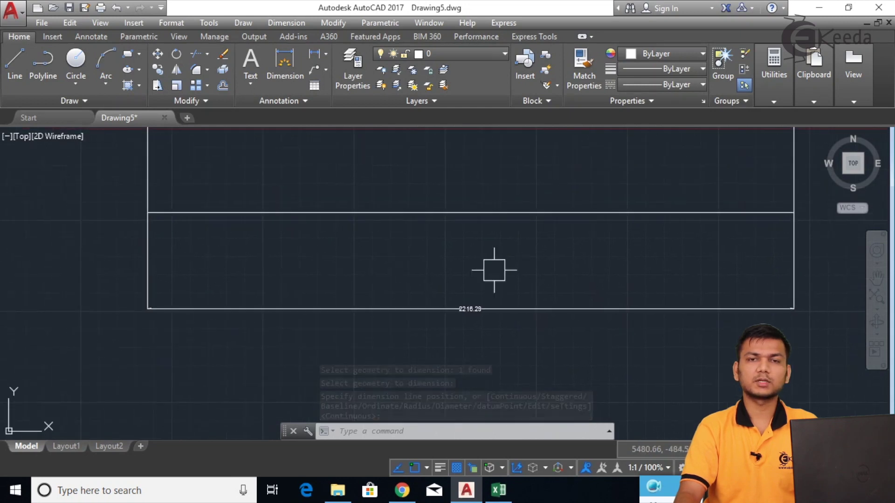
scroll(561, 254, down, 2)
middle_drag(559, 251, 466, 294)
click(287, 23)
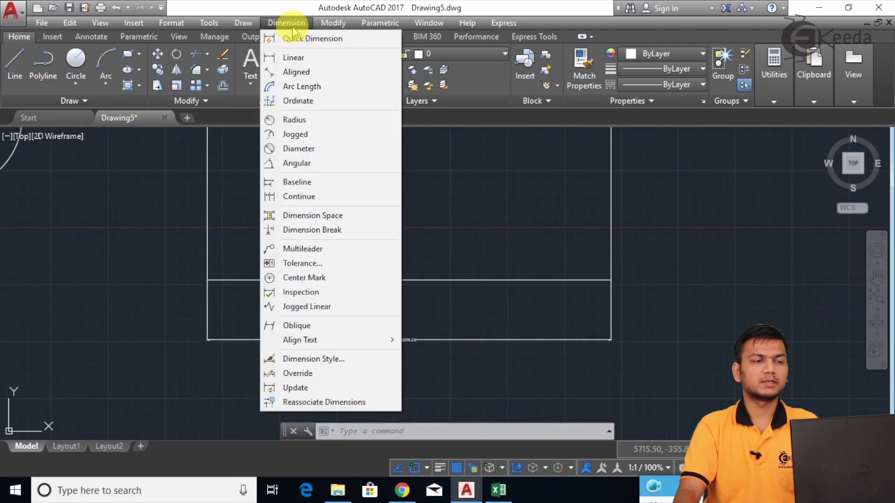
Add a 1467.14 vertical linear dimension beside the polygon's right side
click(295, 58)
scroll(417, 207, down, 3)
middle_drag(489, 203, 426, 245)
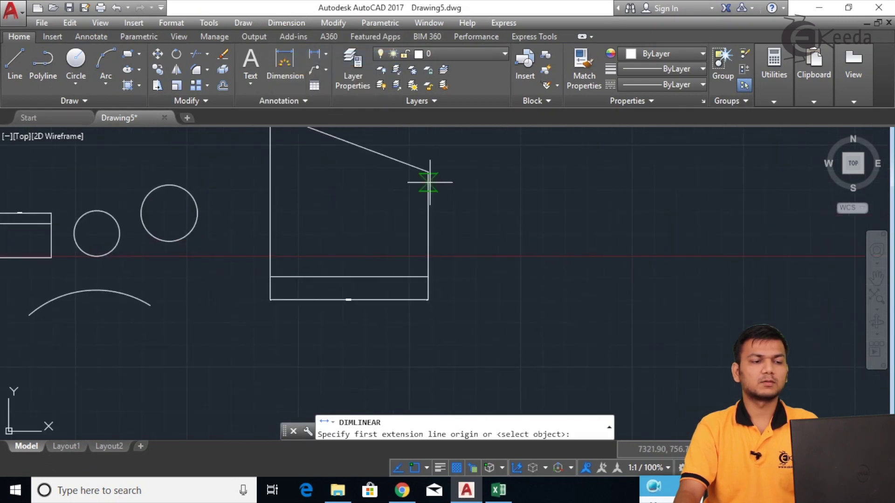
click(427, 171)
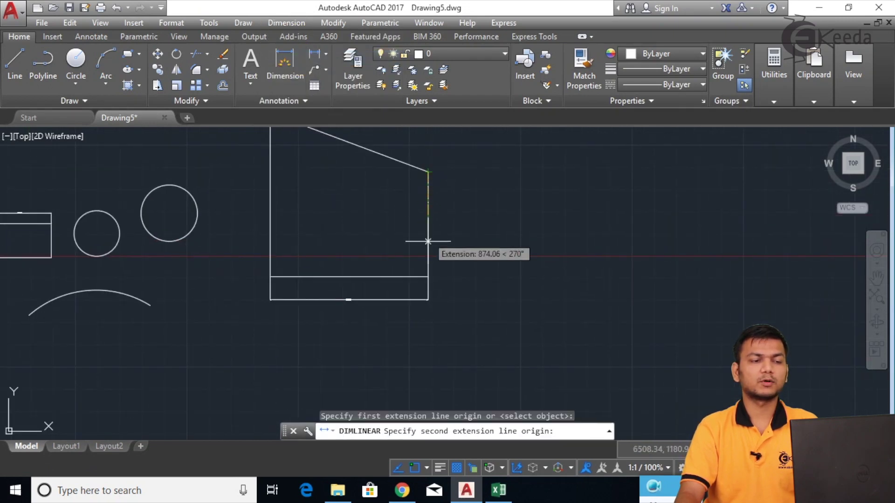
click(428, 277)
click(474, 228)
scroll(494, 228, up, 5)
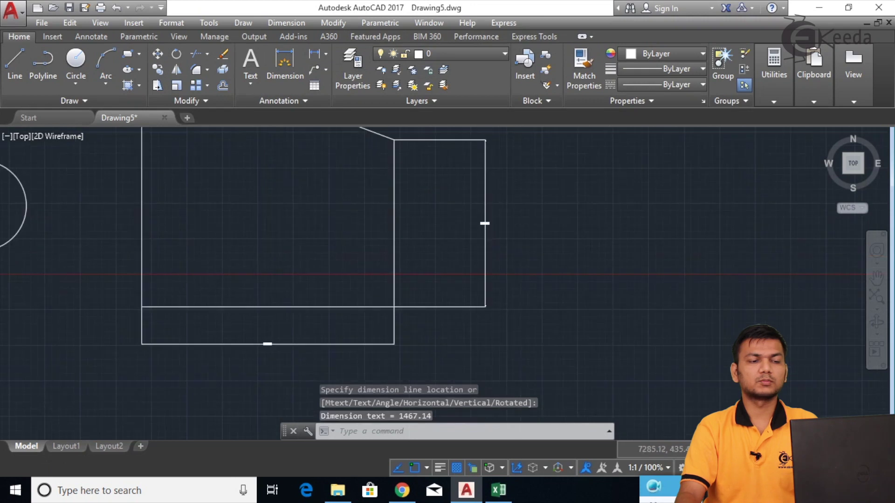
scroll(527, 228, down, 5)
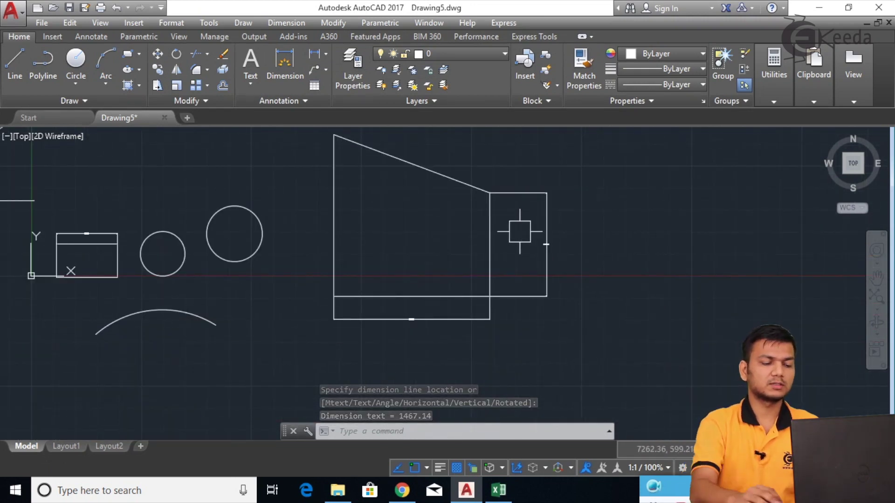
Add a 2297.12 vertical linear dimension beside the polygon's left side with DIMLINEAR
text(d)
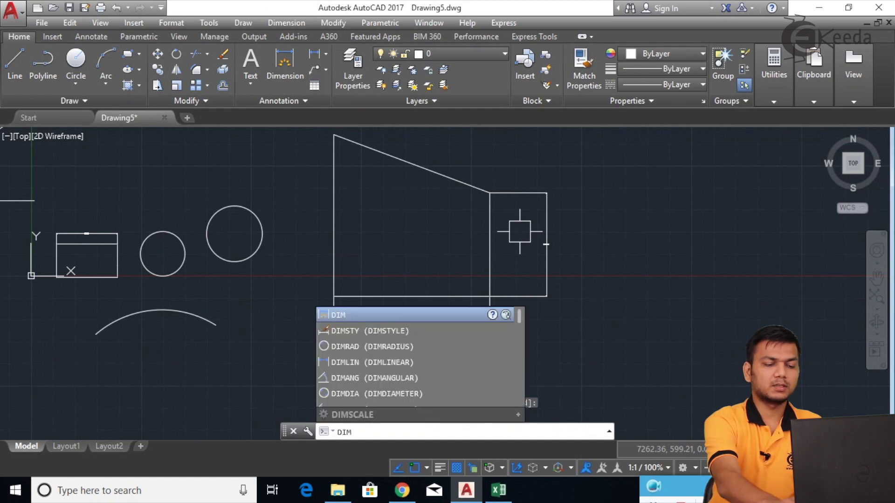
text(iml)
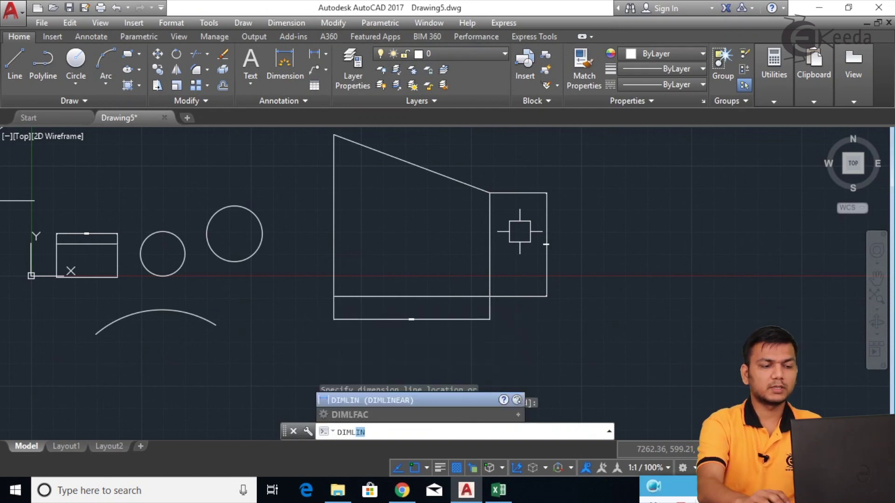
click(405, 394)
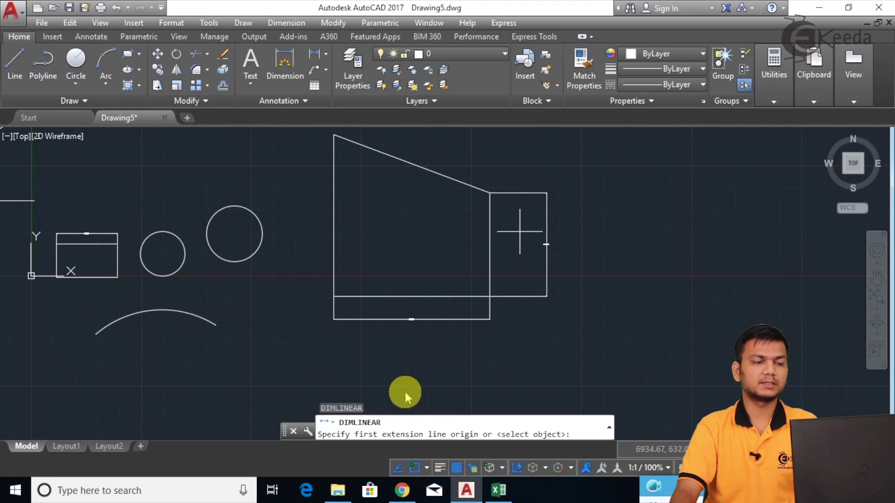
click(333, 296)
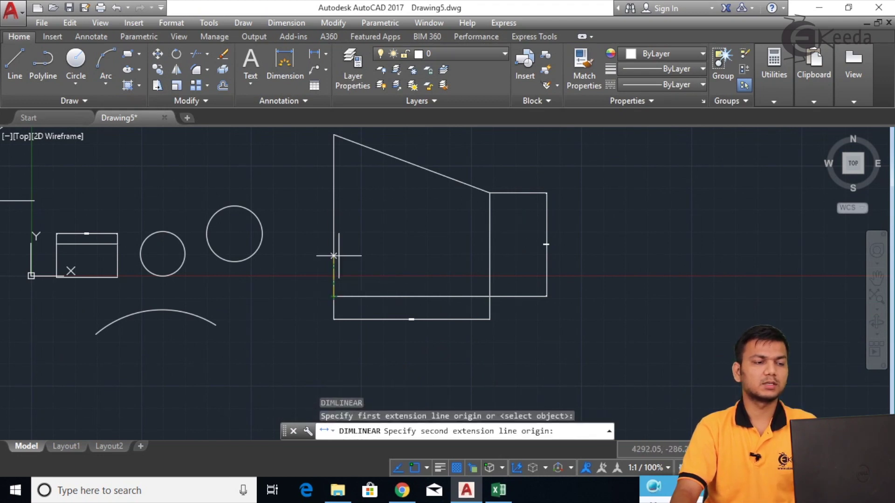
click(334, 135)
click(291, 172)
scroll(290, 212, up, 5)
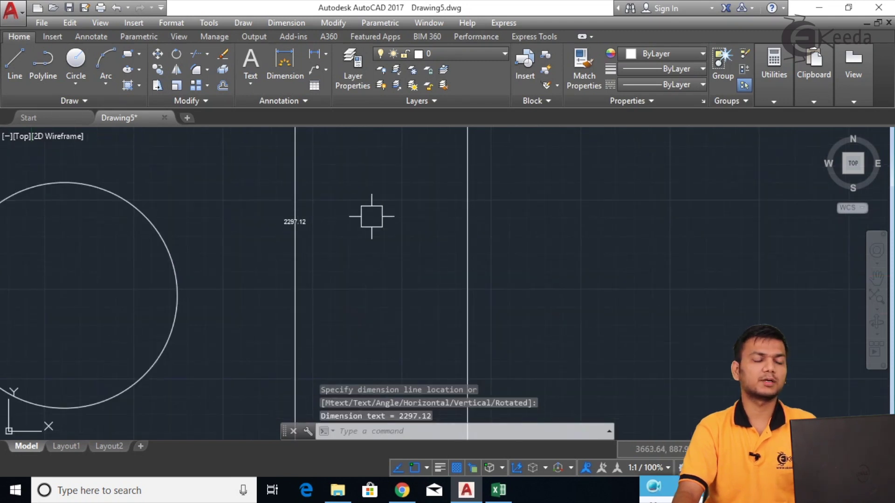
scroll(372, 216, down, 5)
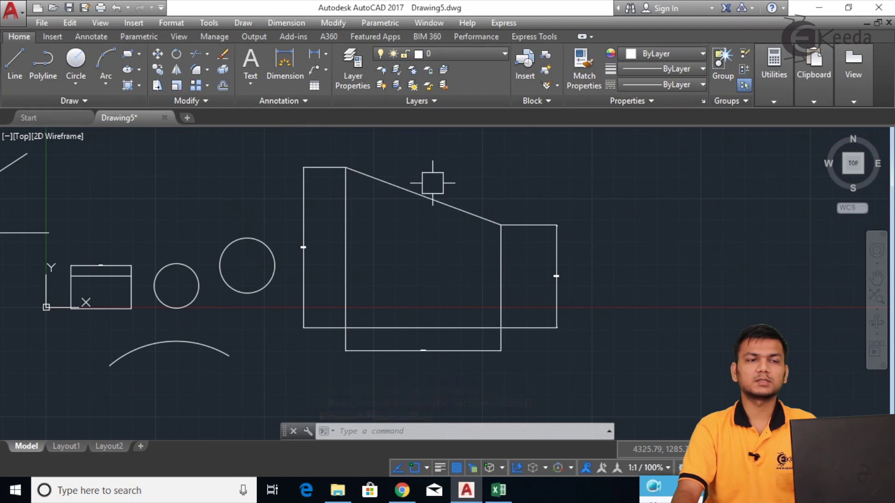
middle_drag(432, 183, 393, 189)
click(292, 22)
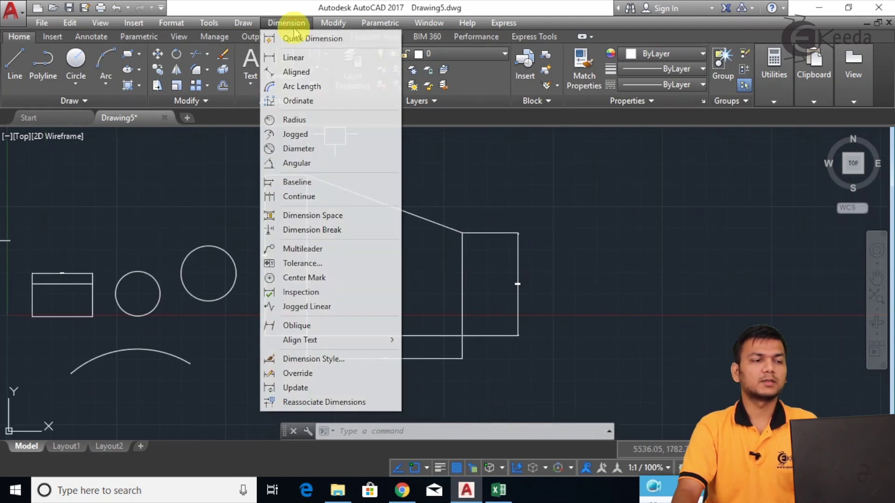
Dimension the four-sided shape's sloped top edge with an aligned 2366.60 dimension
click(297, 72)
click(307, 175)
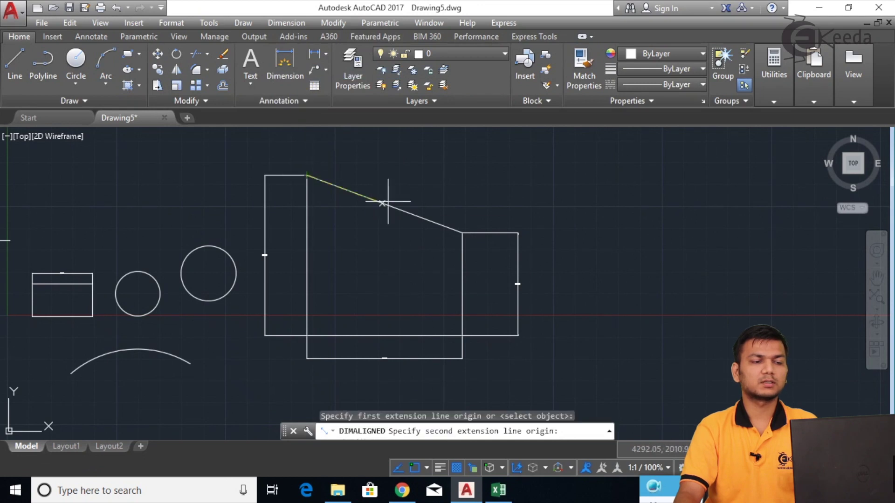
click(462, 233)
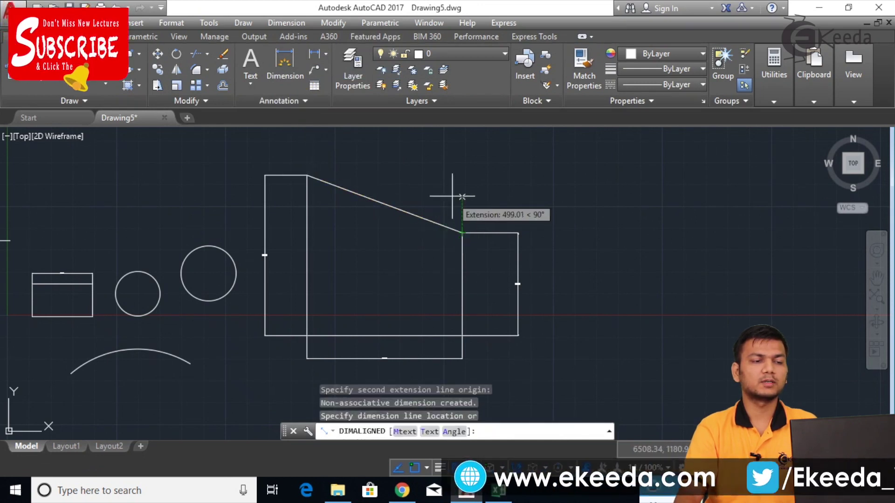
click(380, 164)
scroll(403, 176, up, 6)
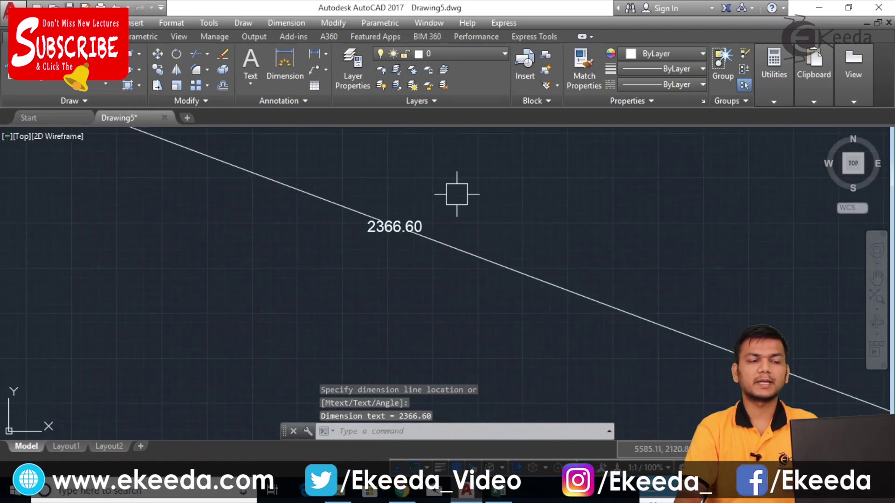
scroll(473, 200, down, 8)
middle_drag(530, 201, 473, 195)
text(di)
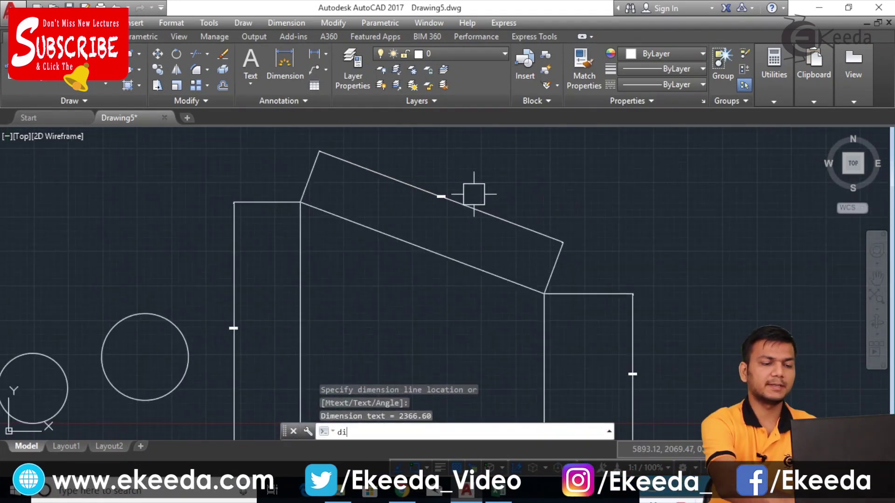
text(mal)
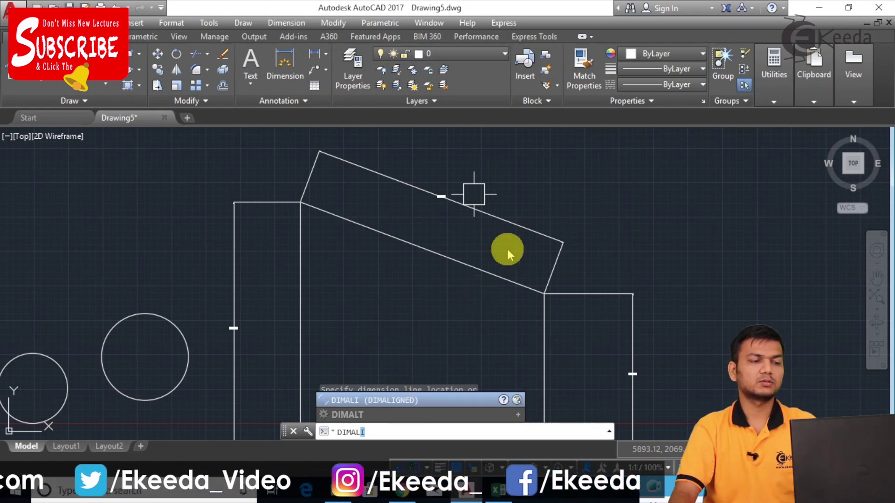
key(Escape)
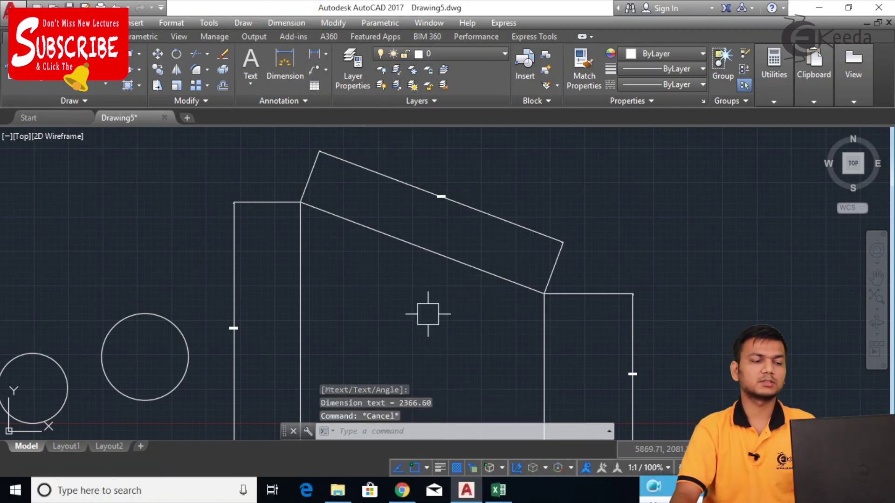
scroll(425, 310, down, 2)
middle_drag(430, 322, 547, 259)
Use DIMRADIUS on the smaller circle and place its R319.21 radius dimension above it
middle_drag(400, 286, 513, 276)
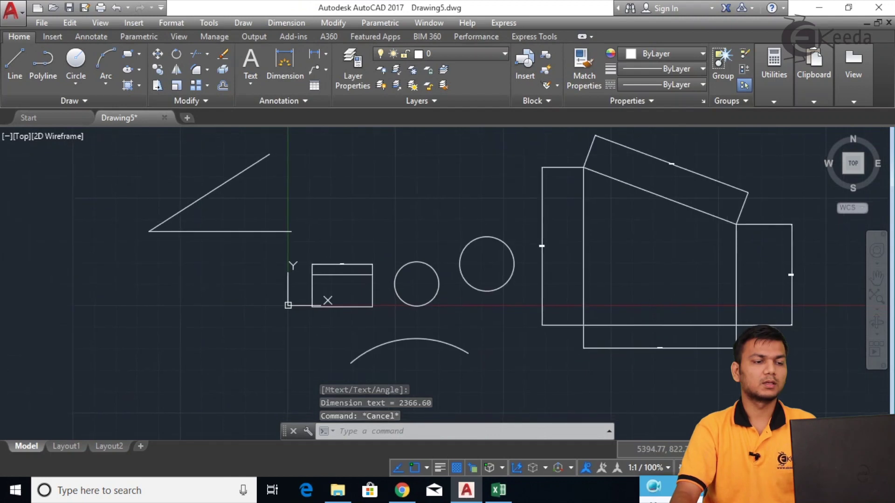
middle_drag(405, 244, 374, 216)
scroll(399, 219, up, 5)
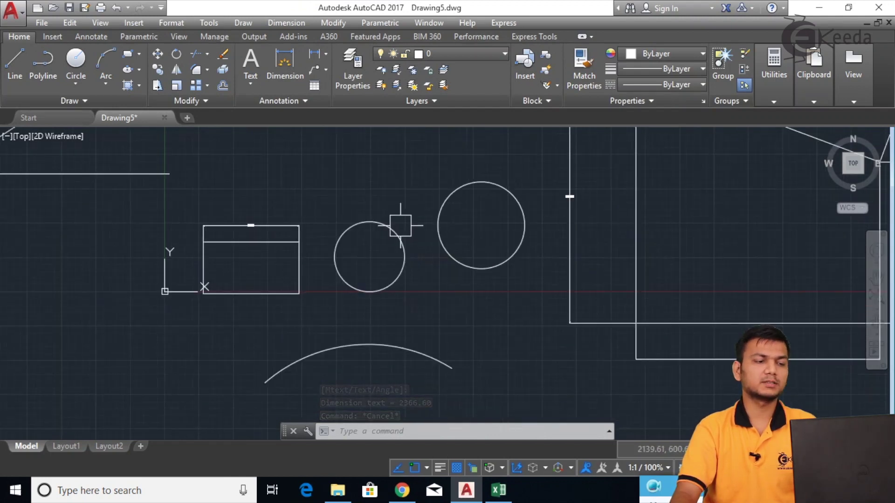
text(d)
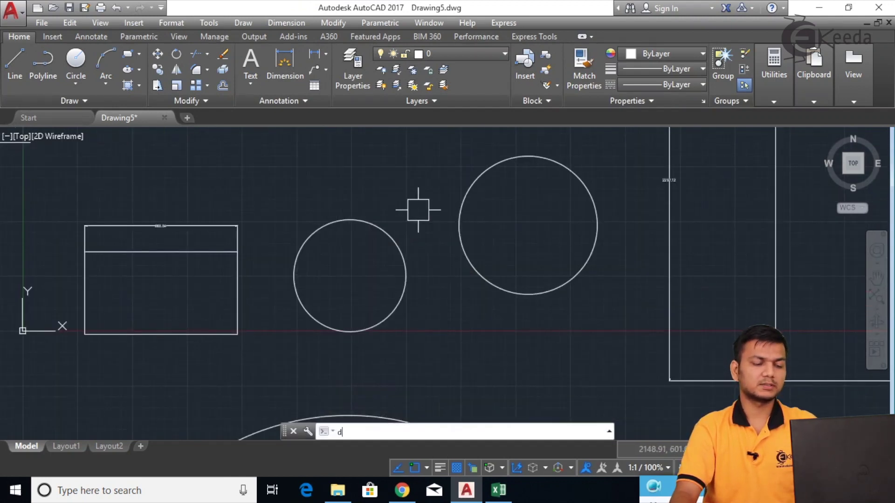
text(im)
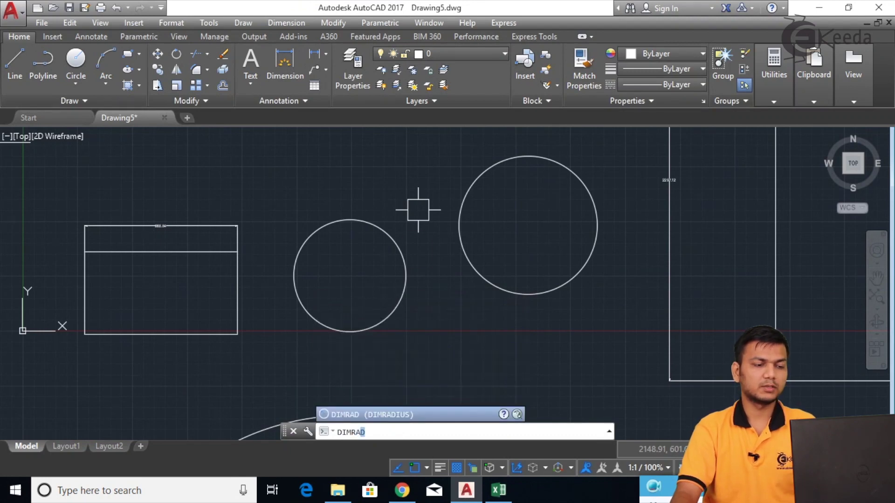
click(407, 414)
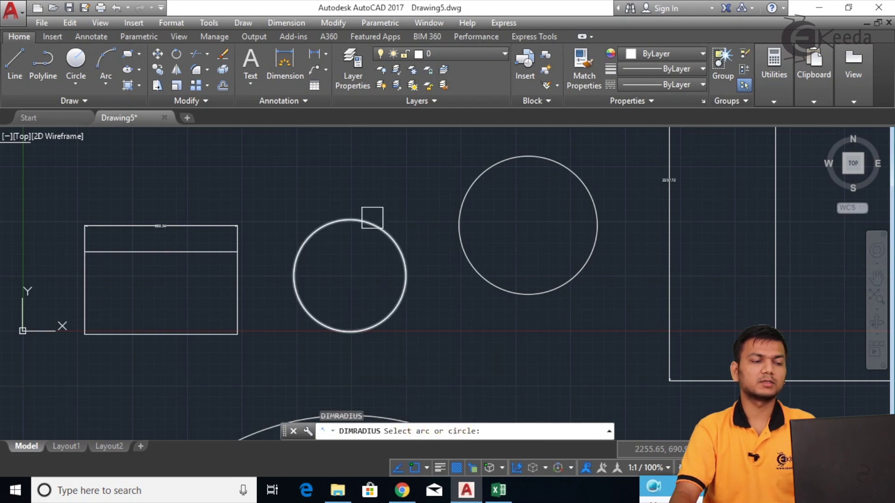
click(351, 215)
click(391, 177)
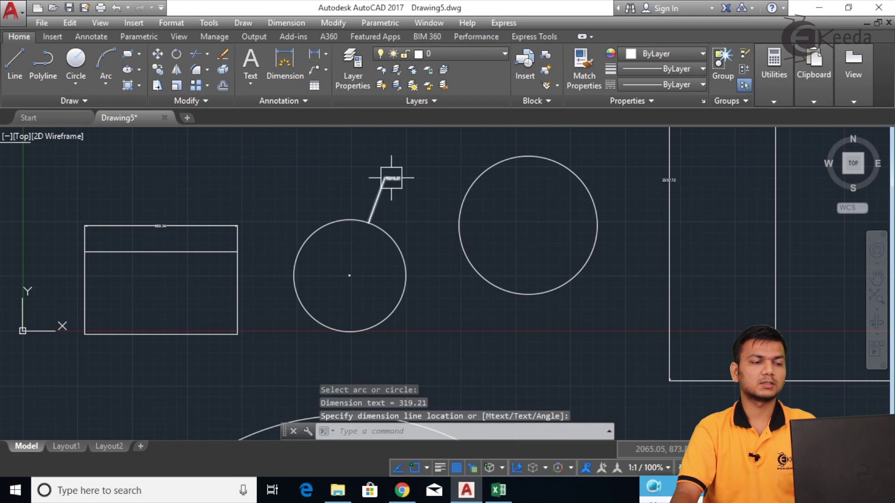
scroll(417, 201, up, 6)
scroll(407, 211, down, 5)
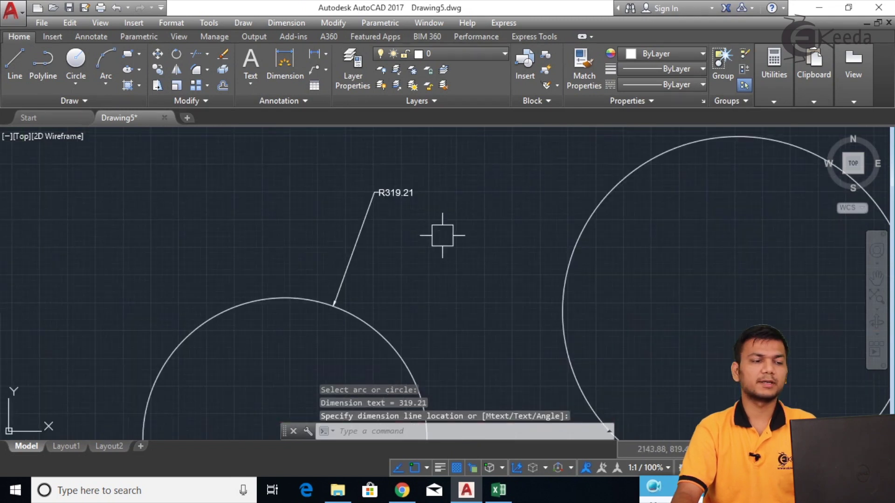
mouse_move(468, 242)
middle_down()
mouse_move(424, 205)
mouse_move(379, 242)
middle_up()
Place a Ø789.00 diameter dimension on the larger circle with DIMDIAMETER
text(d)
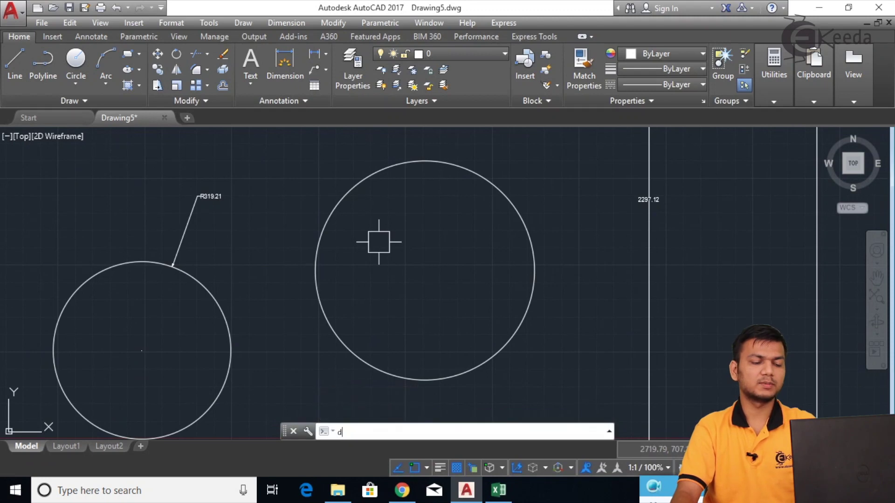
text(im)
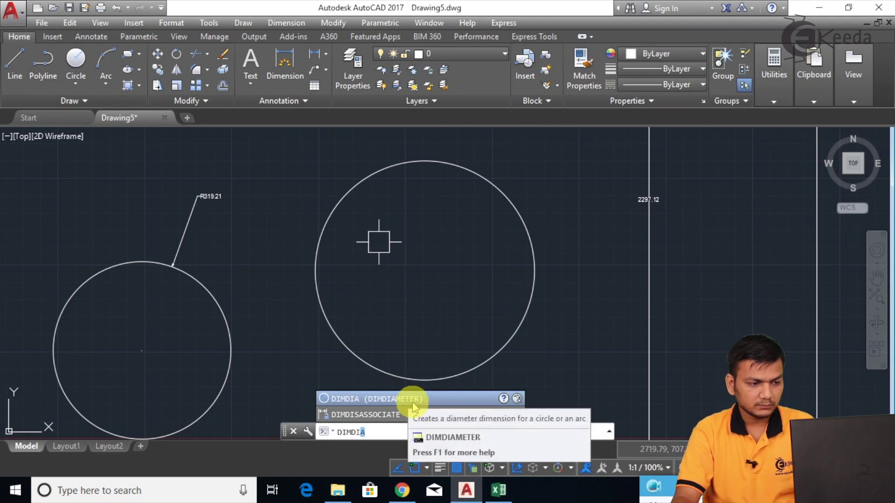
click(412, 402)
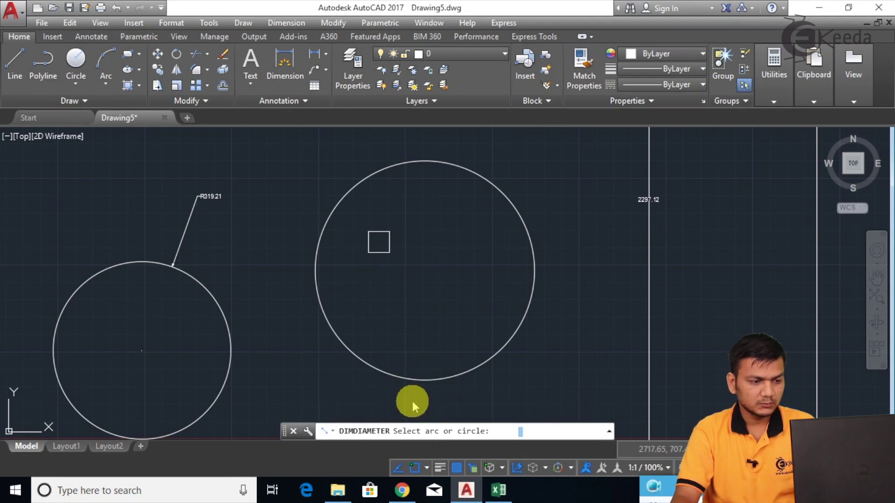
click(520, 208)
scroll(549, 160, up, 2)
click(444, 186)
scroll(444, 186, up, 3)
scroll(455, 186, up, 3)
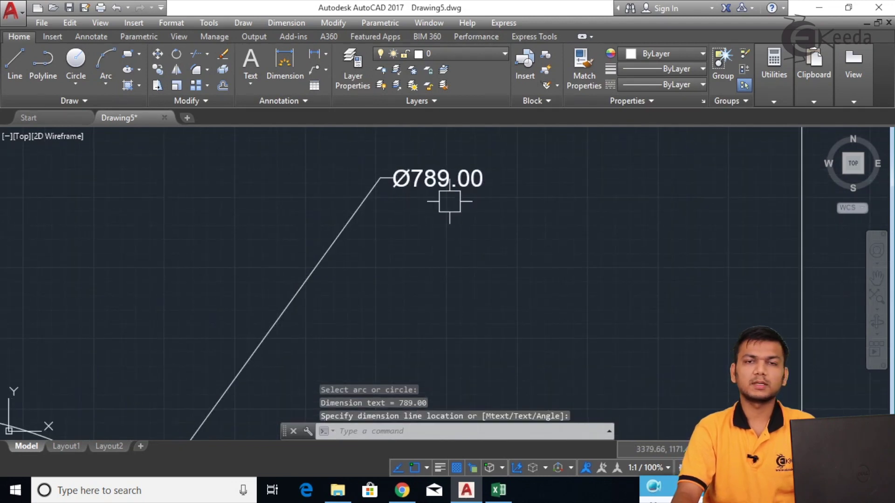
scroll(430, 219, down, 6)
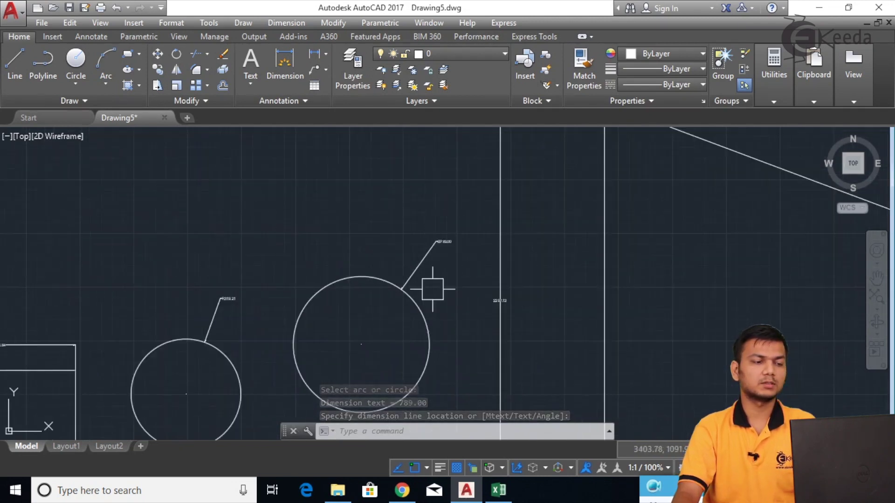
middle_drag(370, 286, 460, 209)
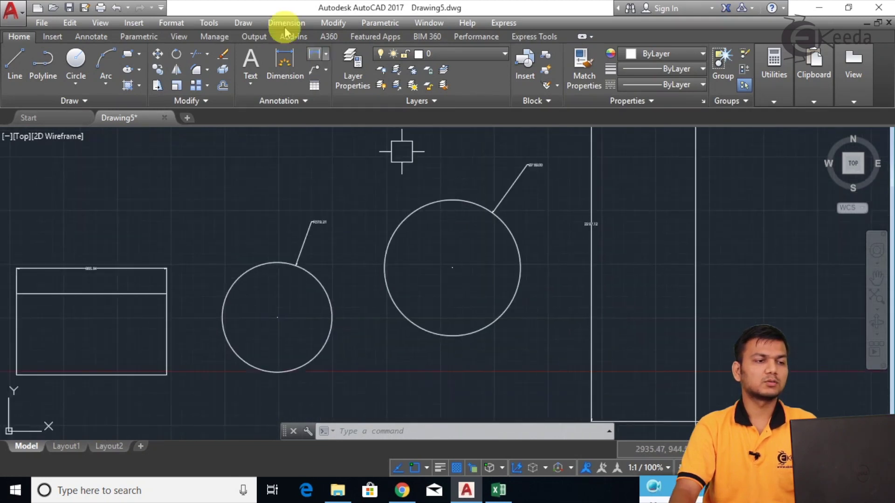
click(286, 22)
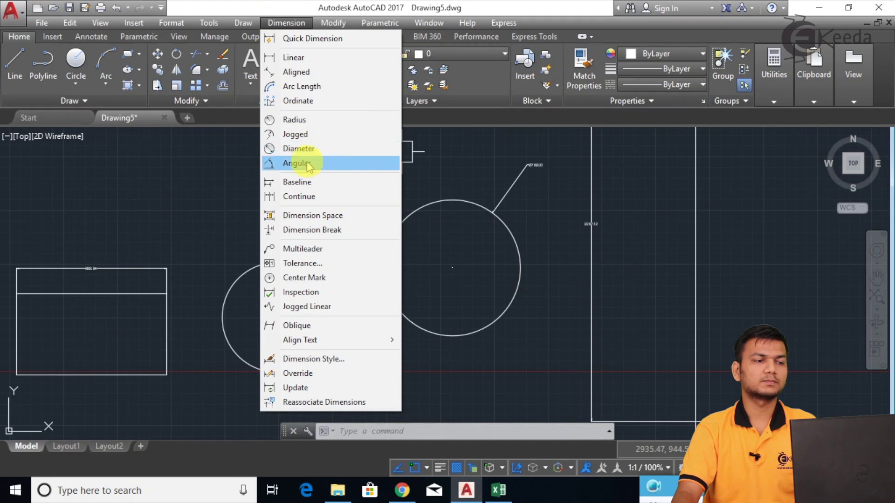
click(210, 156)
scroll(247, 200, down, 4)
click(243, 207)
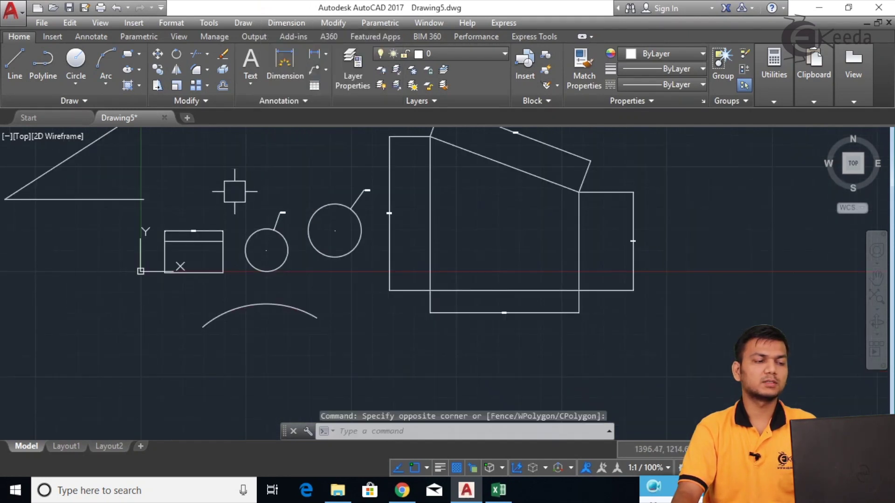
scroll(237, 210, up, 3)
middle_drag(246, 295, 298, 270)
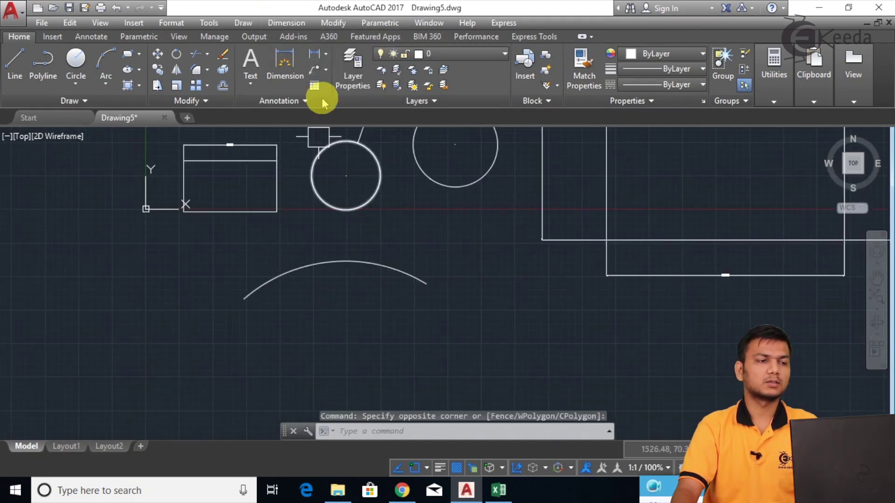
click(288, 23)
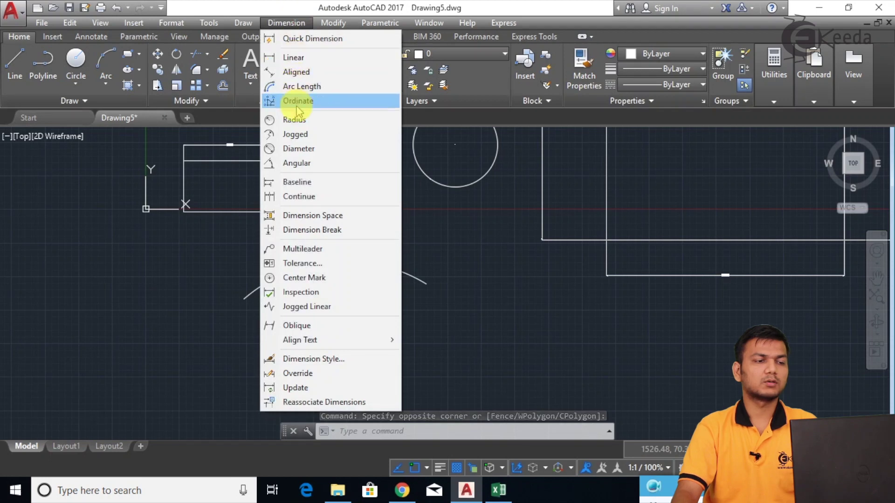
click(256, 240)
click(268, 243)
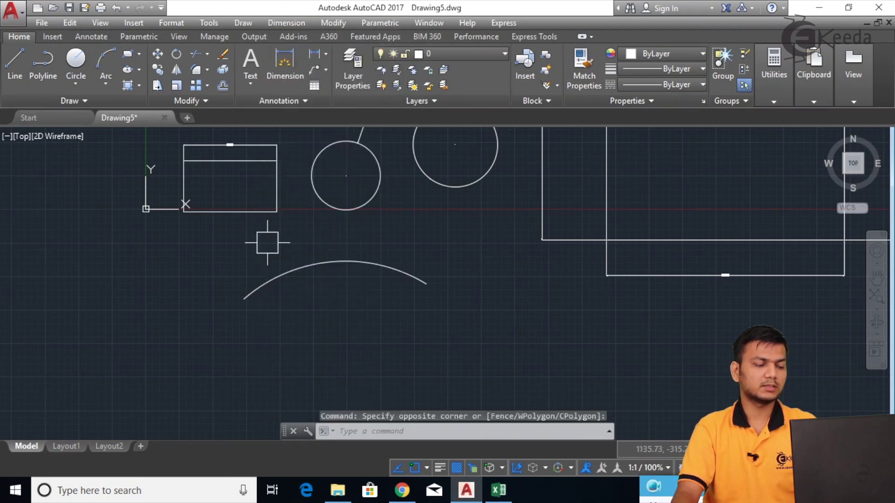
key(Escape)
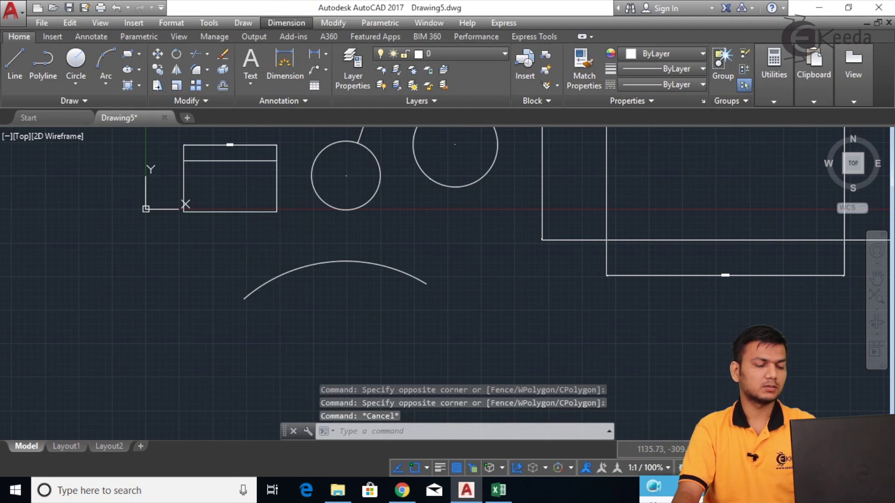
Run DIMARC on the arc below the circles and place the 1824.28 arc-length dimension above it
click(355, 429)
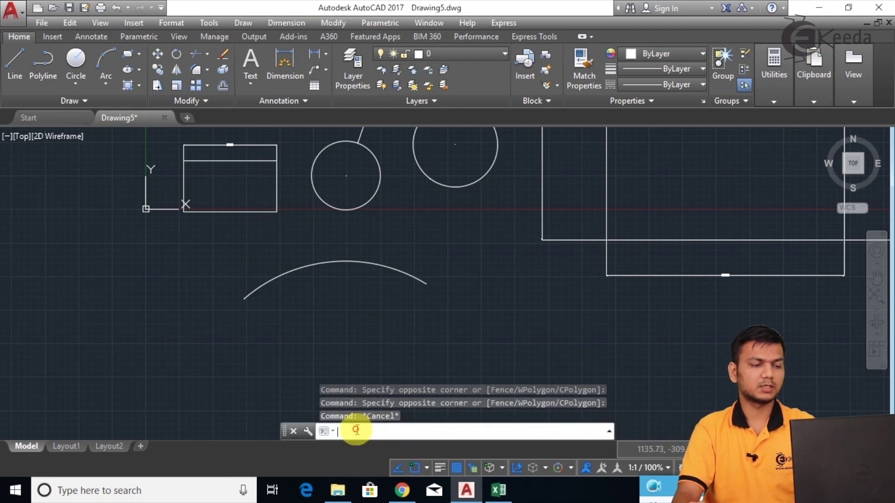
text(dimar)
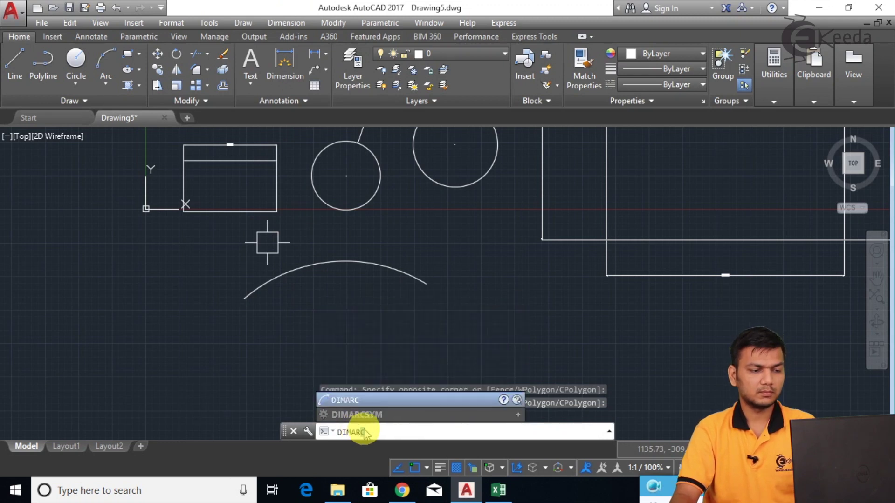
click(368, 401)
click(395, 271)
click(410, 255)
scroll(408, 254, up, 5)
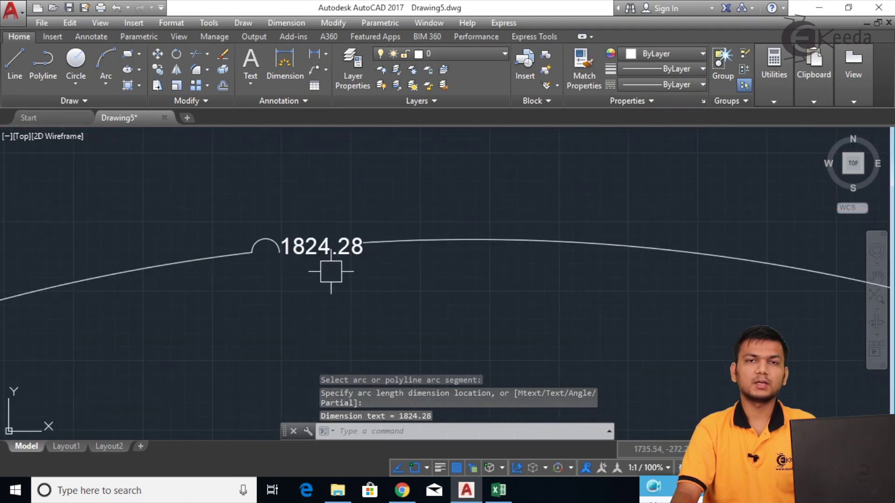
scroll(401, 280, down, 3)
scroll(407, 282, down, 5)
middle_drag(435, 305, 510, 315)
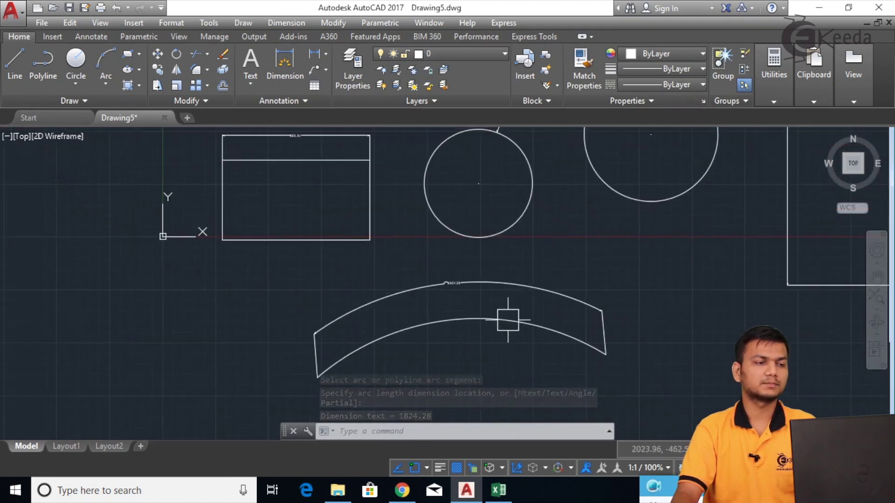
middle_drag(351, 233, 401, 325)
scroll(401, 325, down, 3)
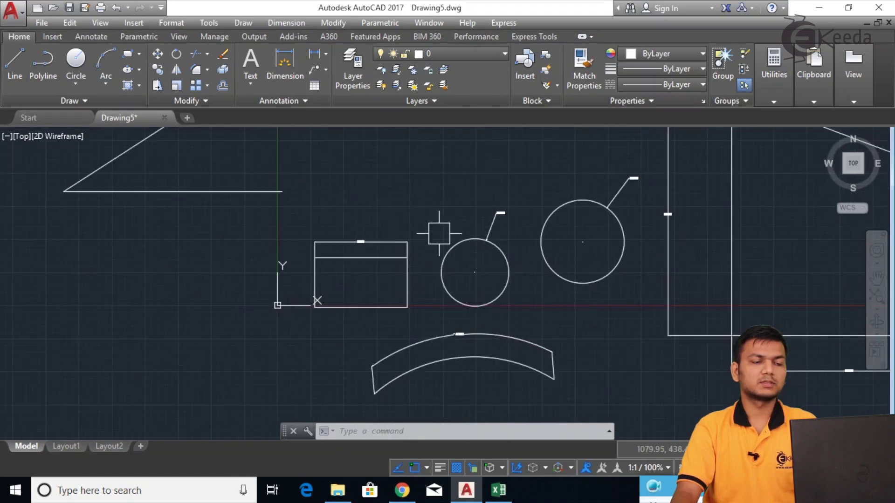
middle_drag(436, 229, 451, 282)
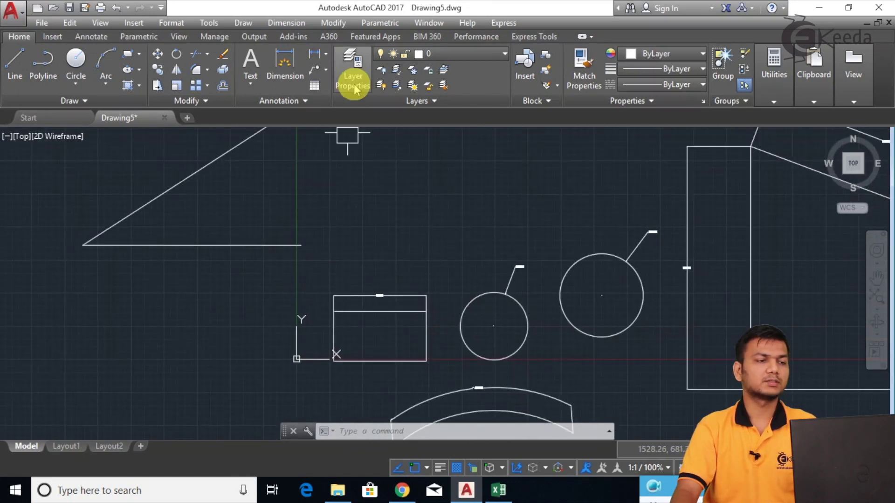
Mark the 33° angle between the triangle's slanted side and horizontal base with an angular dimension
click(286, 22)
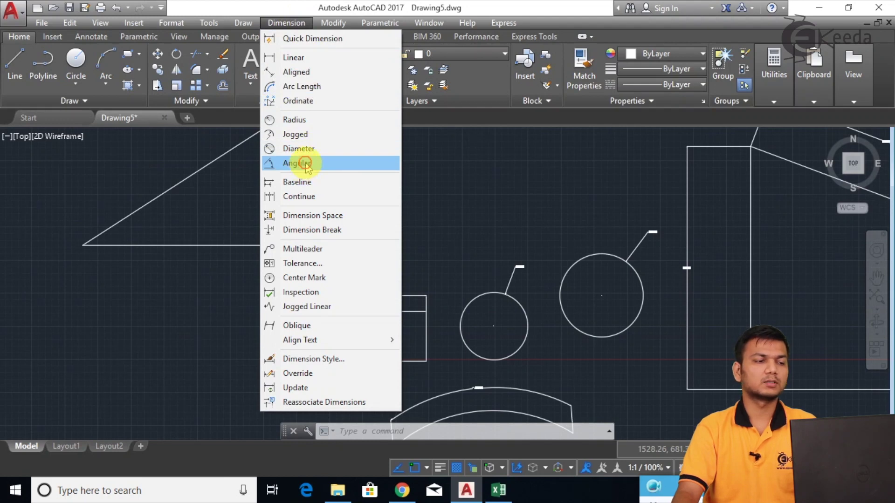
click(305, 164)
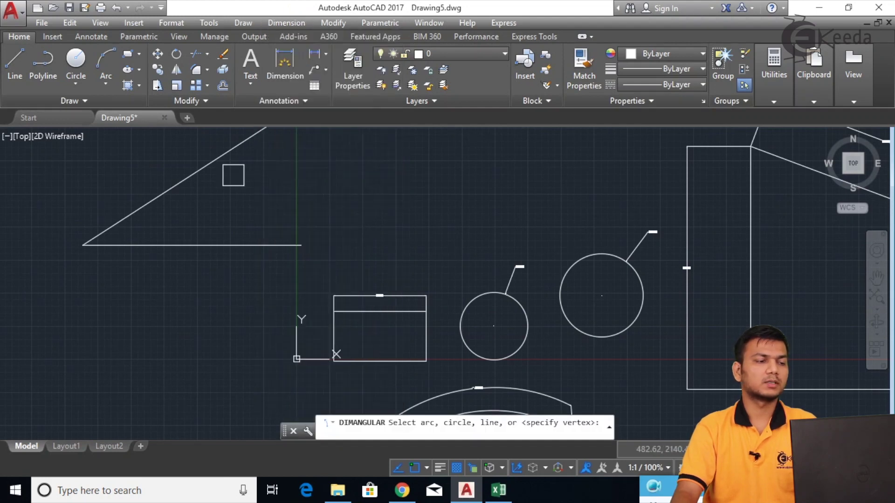
click(203, 171)
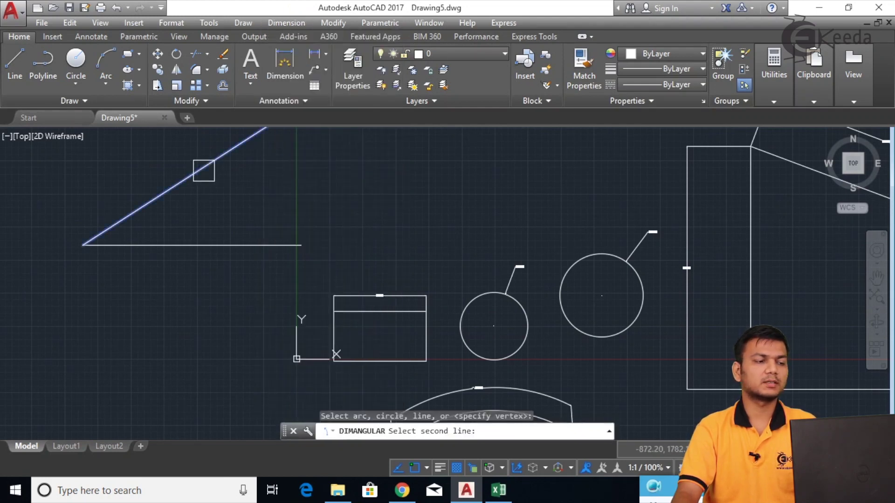
click(227, 247)
click(283, 183)
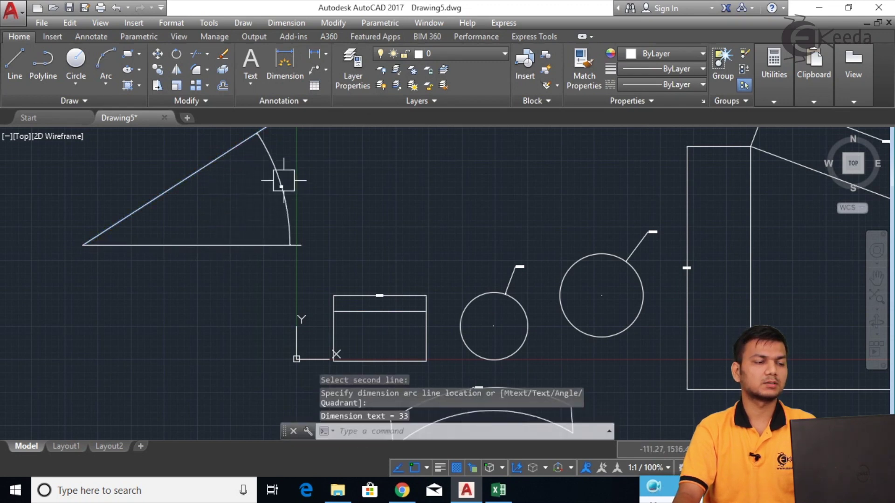
scroll(302, 203, up, 5)
scroll(302, 202, up, 2)
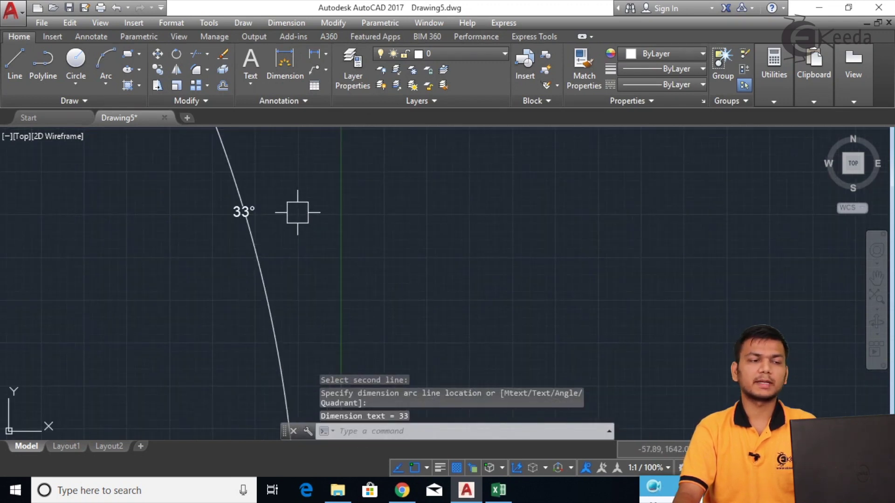
scroll(314, 210, down, 6)
mouse_move(391, 209)
middle_down()
mouse_move(423, 203)
mouse_move(250, 170)
middle_up()
text(diman)
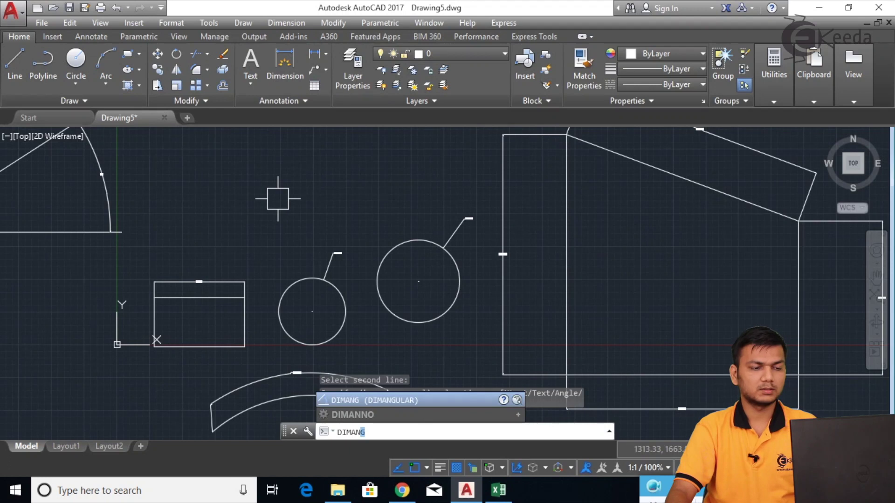
Add a 69° angular dimension between the right shape's sloped edge and its vertical edge
click(399, 399)
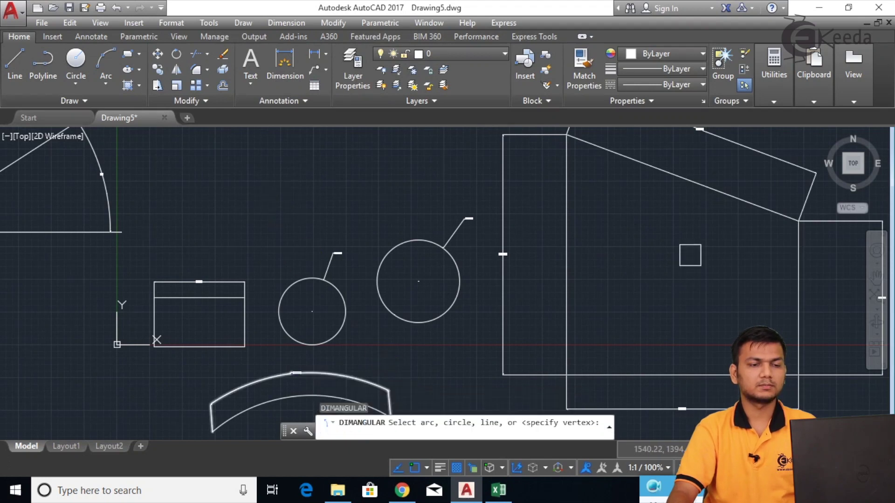
scroll(683, 258, down, 2)
scroll(657, 237, up, 2)
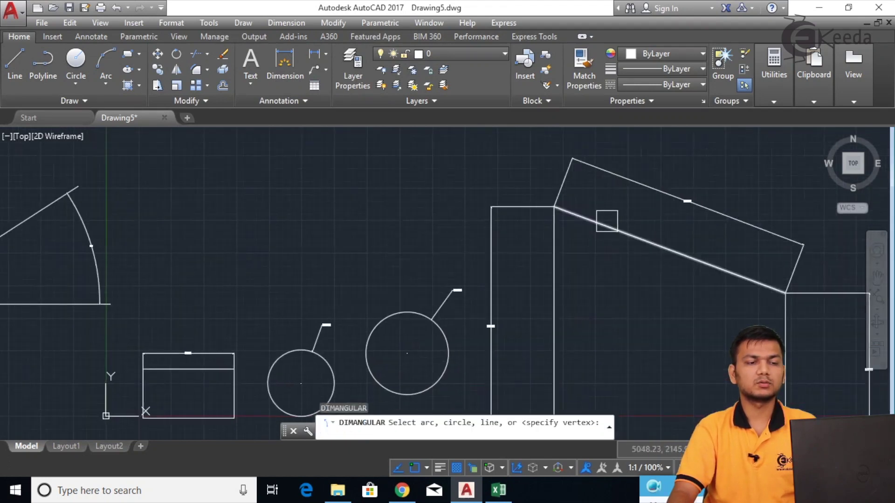
click(607, 221)
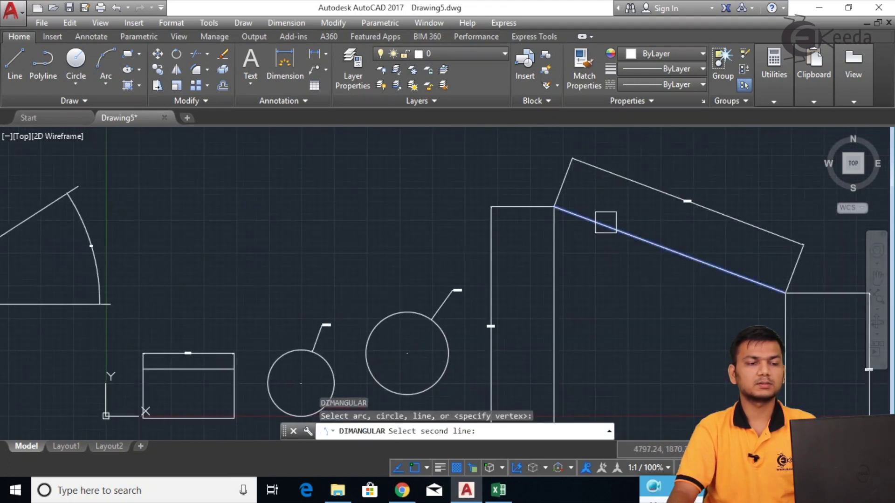
click(559, 274)
click(608, 284)
scroll(601, 279, up, 4)
scroll(602, 279, down, 5)
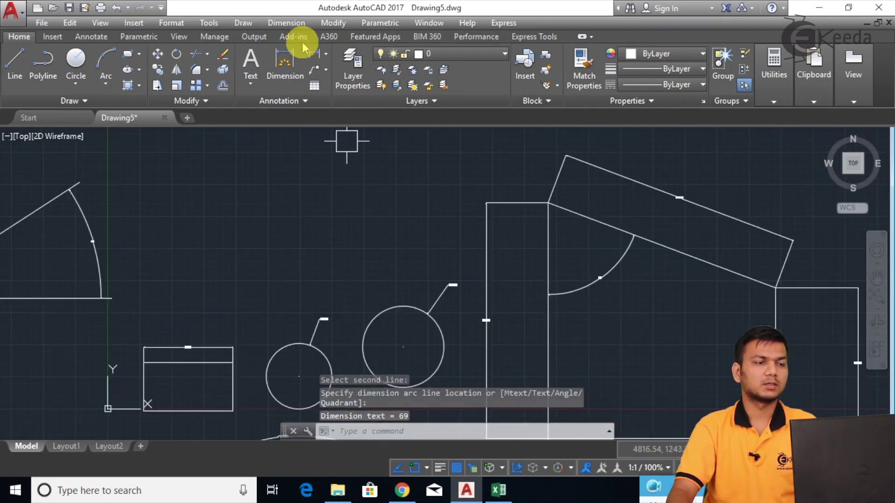
click(286, 22)
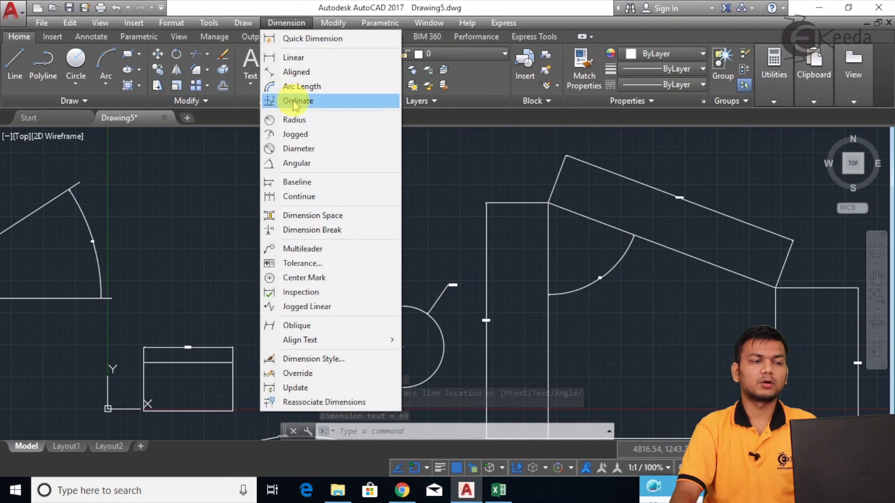
Add ordinate dimensions 353.48 and 18.46 at the rectangle's lower-left corner
click(295, 101)
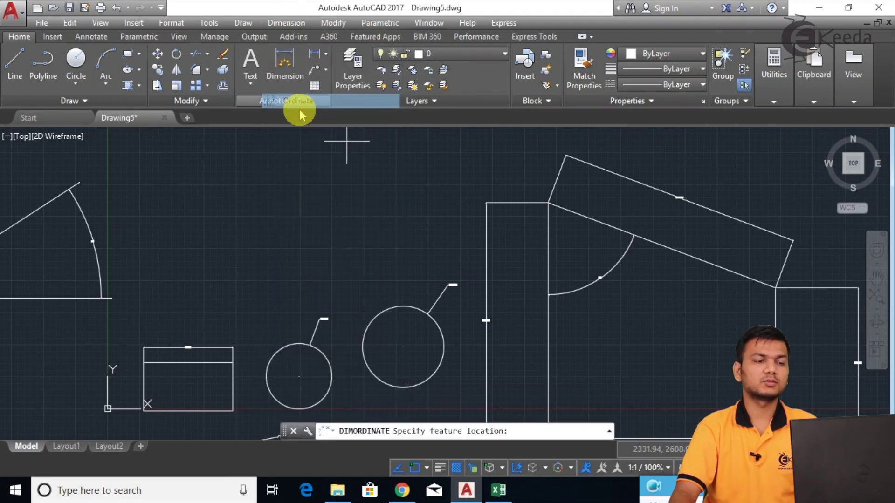
scroll(400, 209, down, 4)
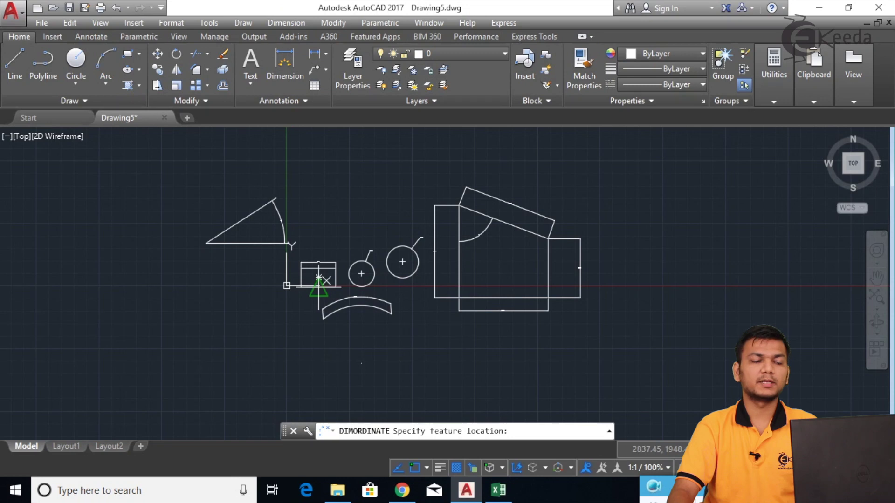
scroll(281, 285, up, 5)
scroll(384, 289, up, 4)
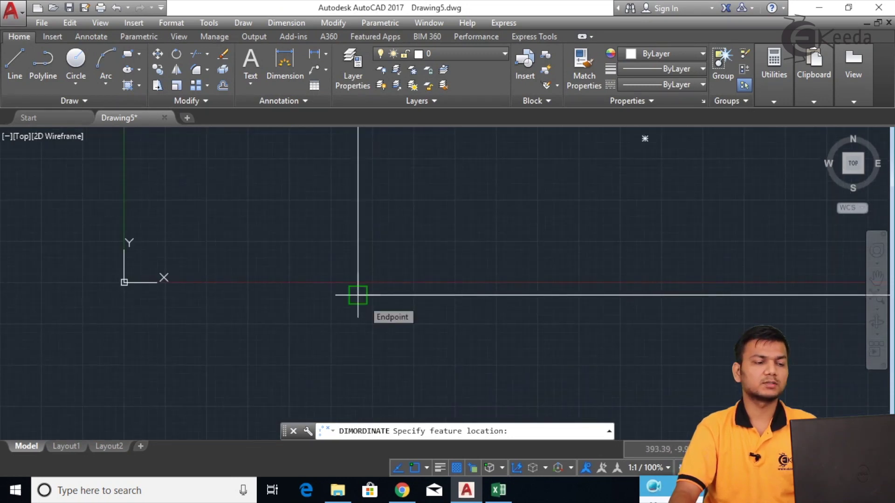
click(358, 295)
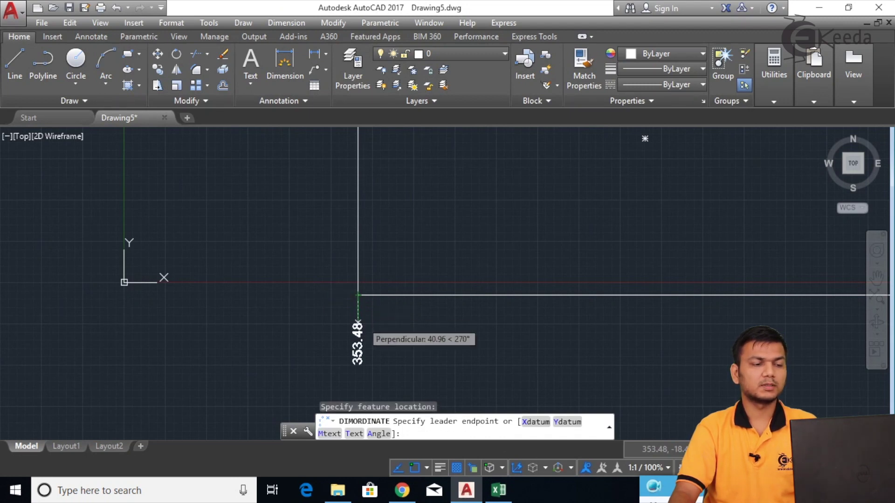
click(357, 321)
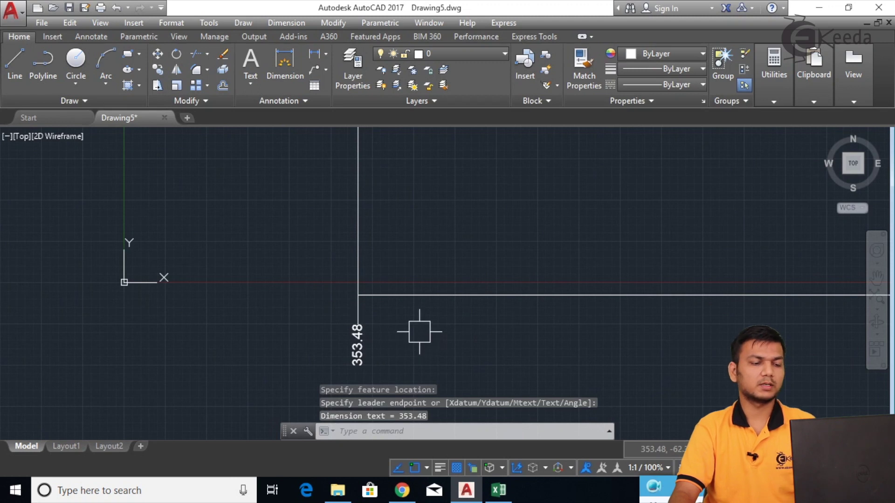
key(Return)
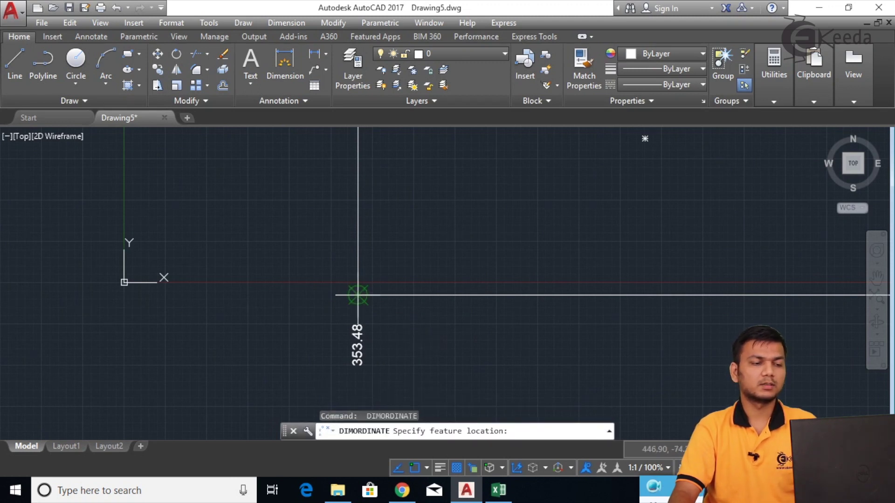
click(358, 295)
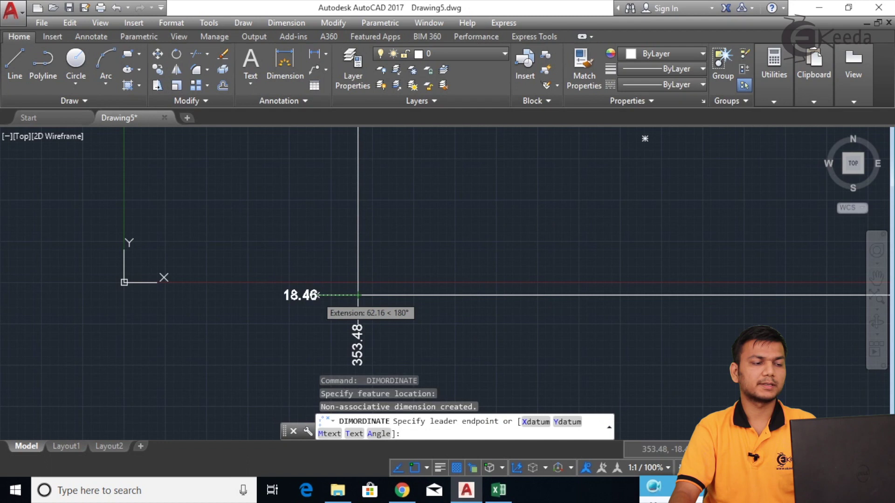
click(317, 295)
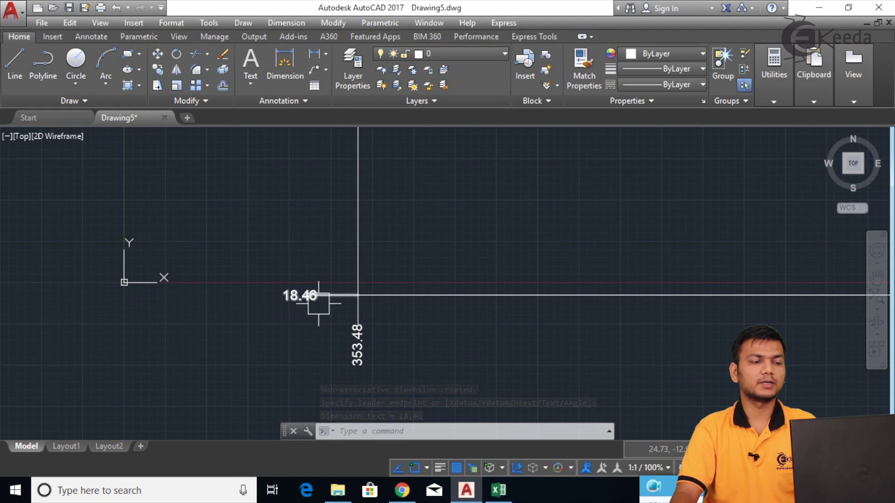
scroll(405, 249, up, 2)
middle_drag(409, 250, 359, 331)
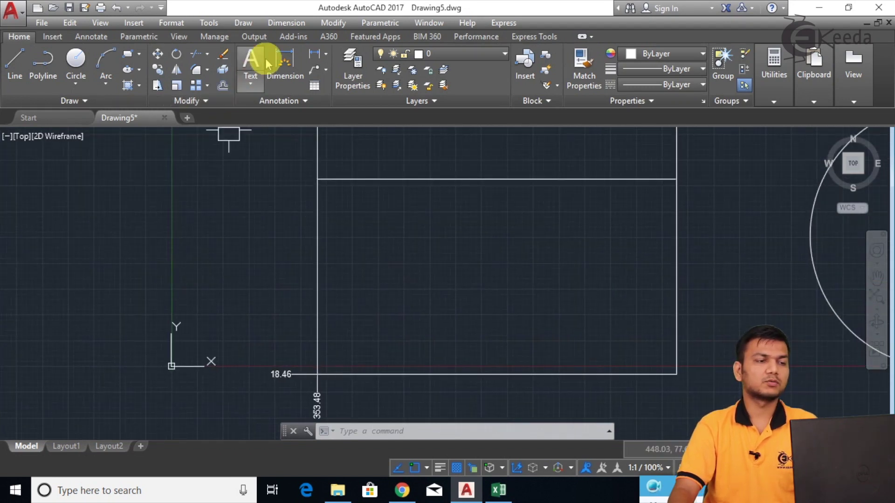
Add a 453.13 ordinate dimension at the rectangle's upper-left corner, leader to the left
click(286, 23)
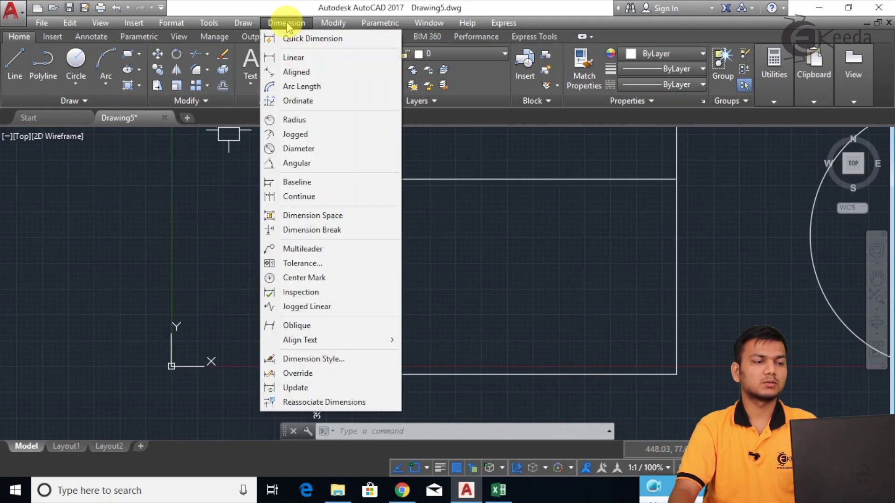
click(298, 101)
scroll(307, 200, up, 3)
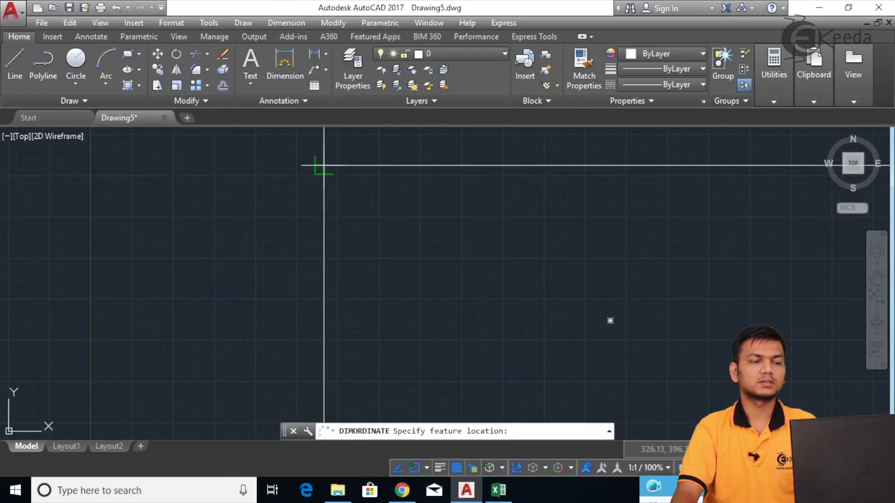
click(324, 165)
click(259, 166)
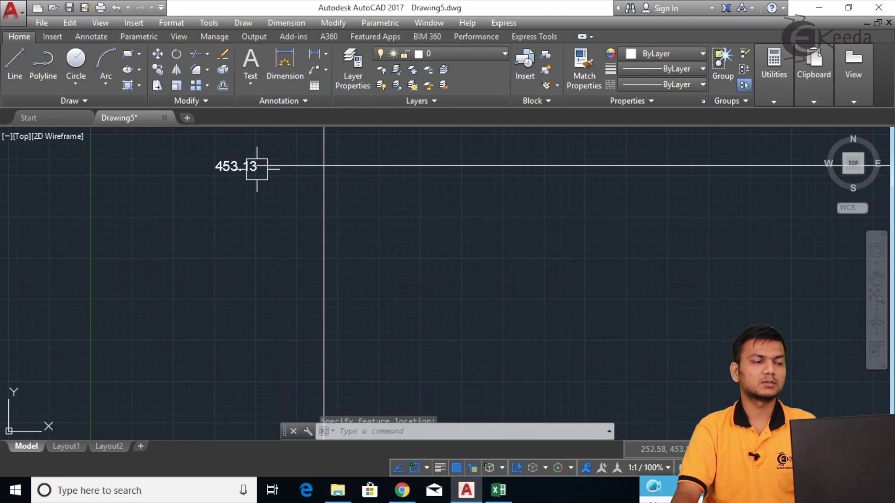
scroll(262, 208, down, 2)
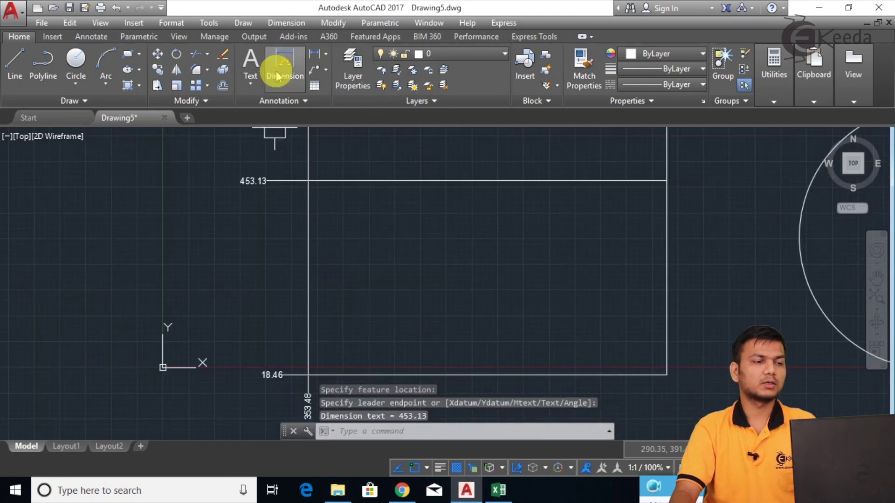
Add a 353.48 ordinate dimension at the same corner with its leader placed upward
click(283, 23)
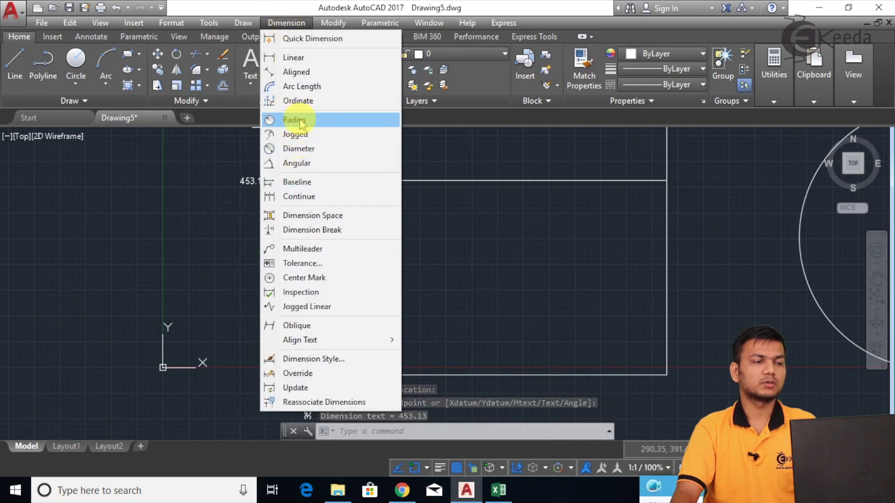
click(298, 101)
click(308, 181)
click(286, 154)
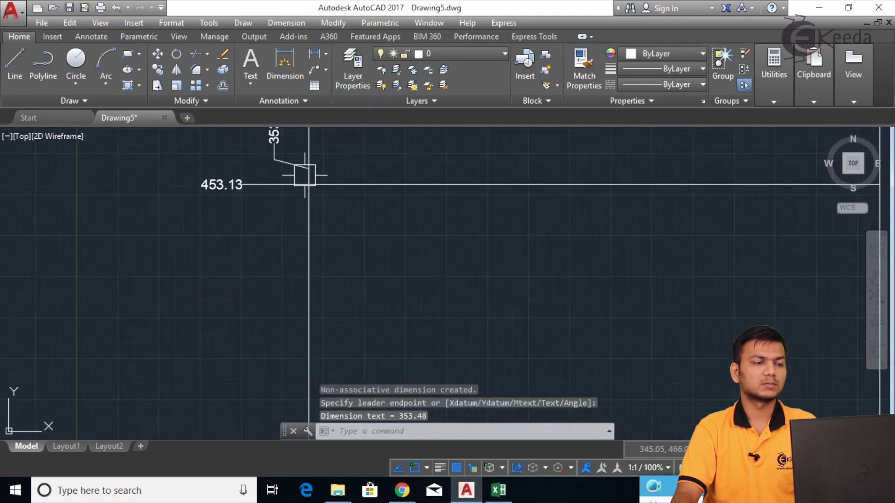
scroll(294, 175, down, 2)
scroll(309, 229, up, 5)
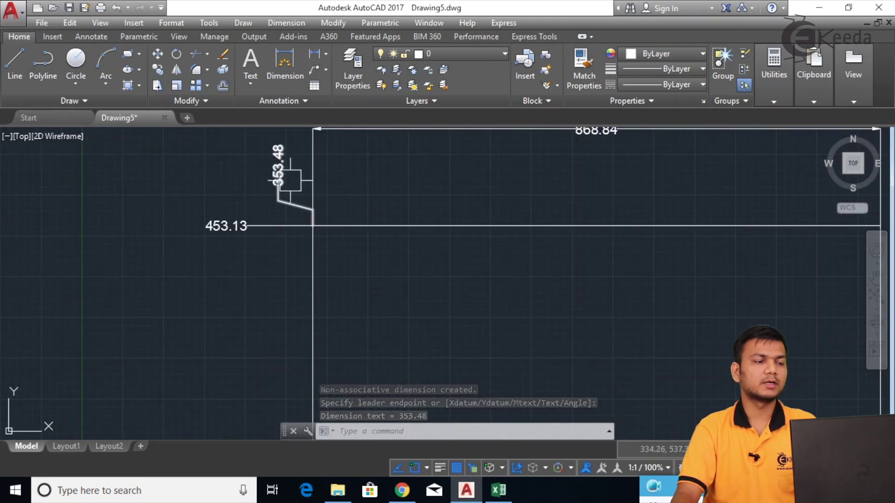
scroll(231, 245, down, 2)
Raise the Standard dimension style's text height from 15 to 22 through the D style manager
scroll(237, 281, down, 2)
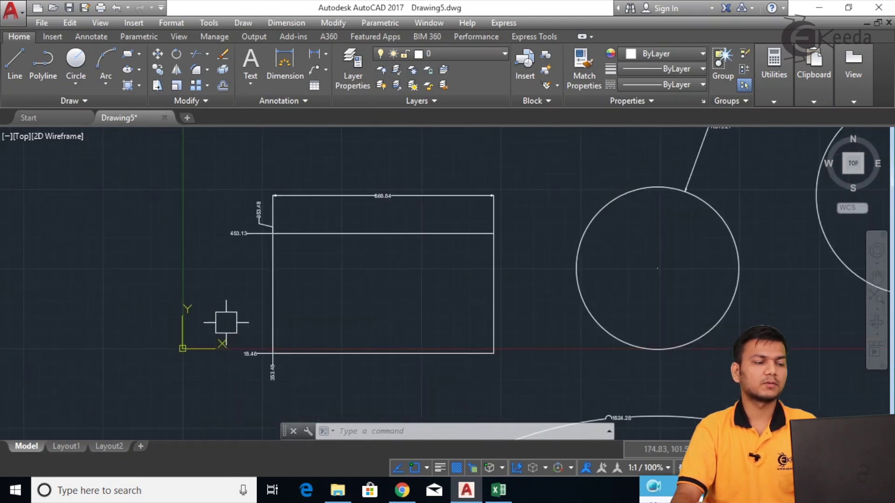
scroll(180, 354, up, 2)
scroll(289, 223, down, 5)
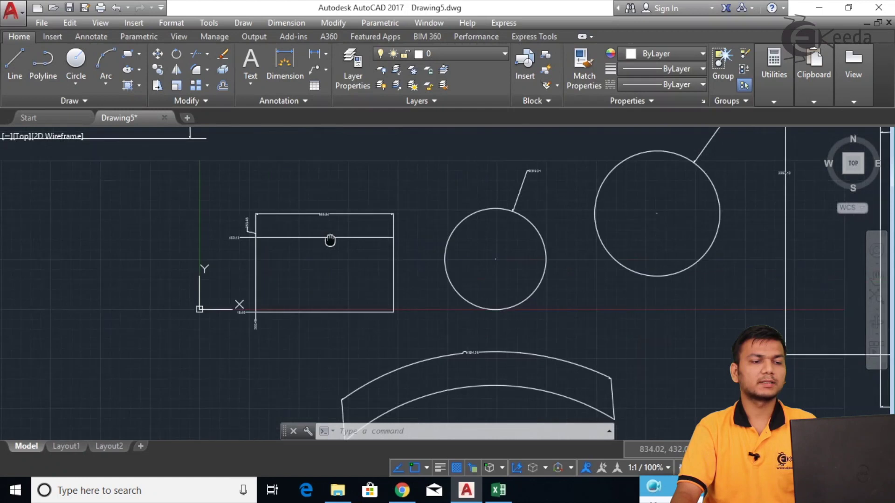
middle_drag(485, 226, 435, 209)
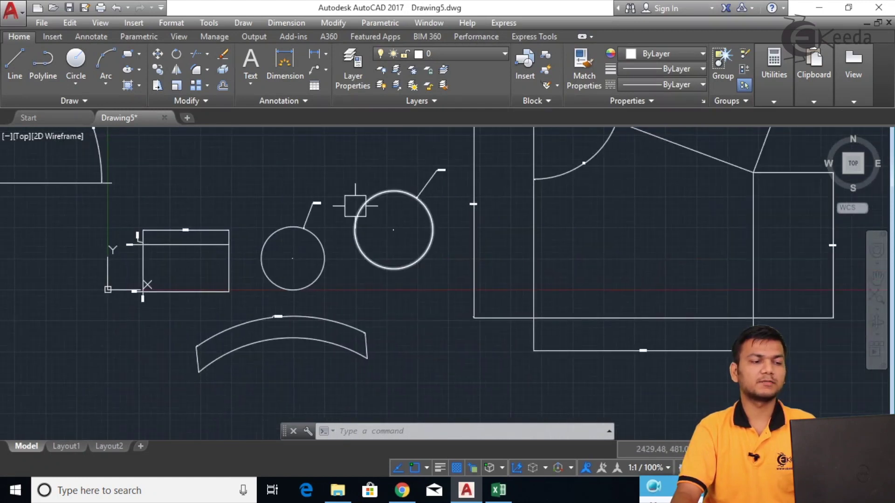
scroll(293, 200, up, 6)
text(d)
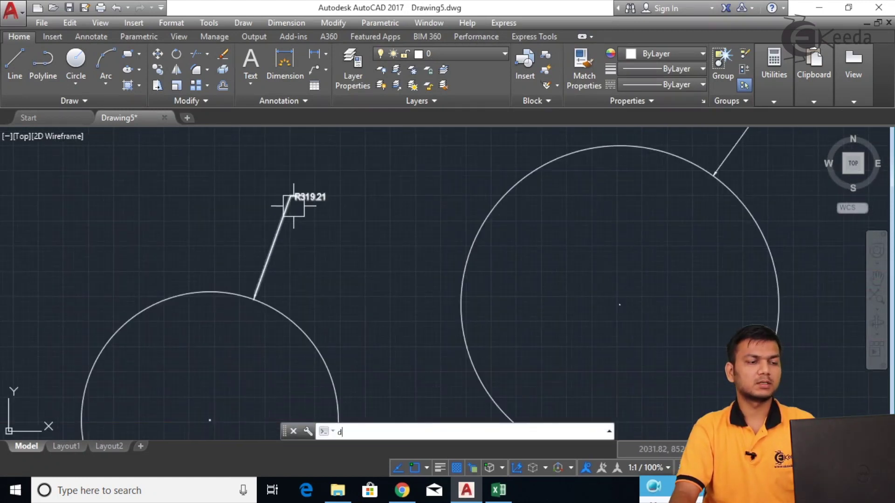
key(Return)
click(580, 217)
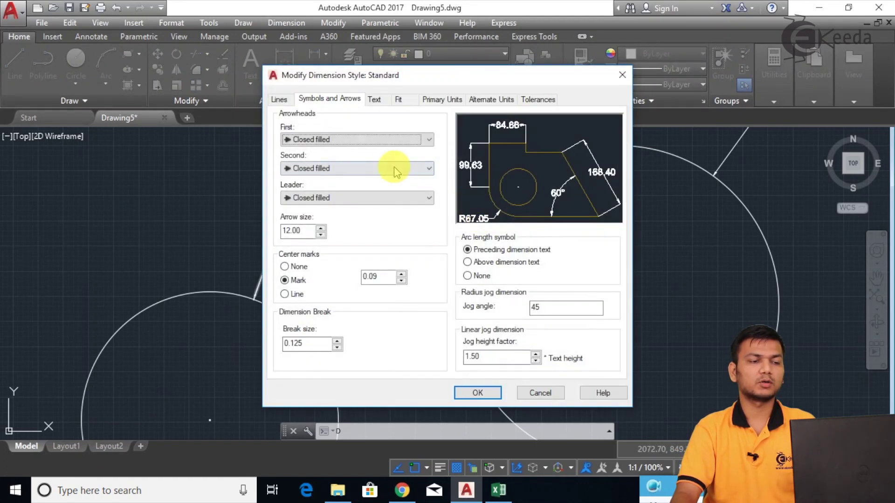
click(375, 99)
double_click(410, 193)
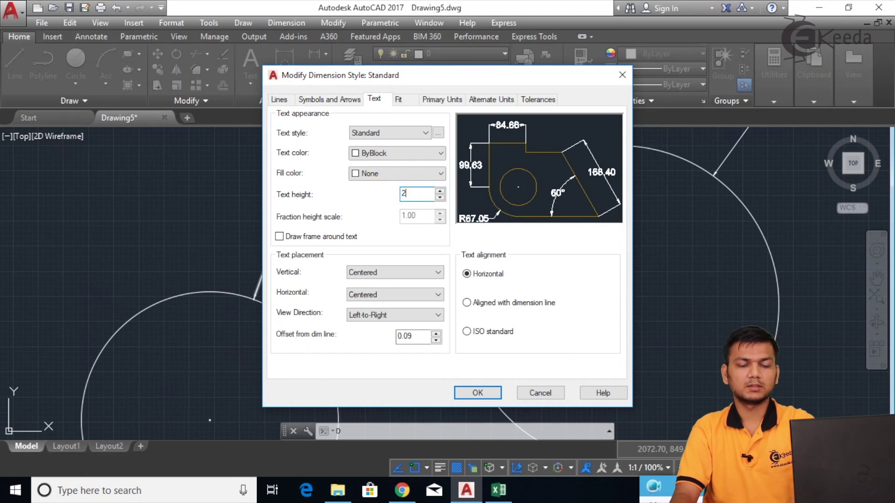
text(22)
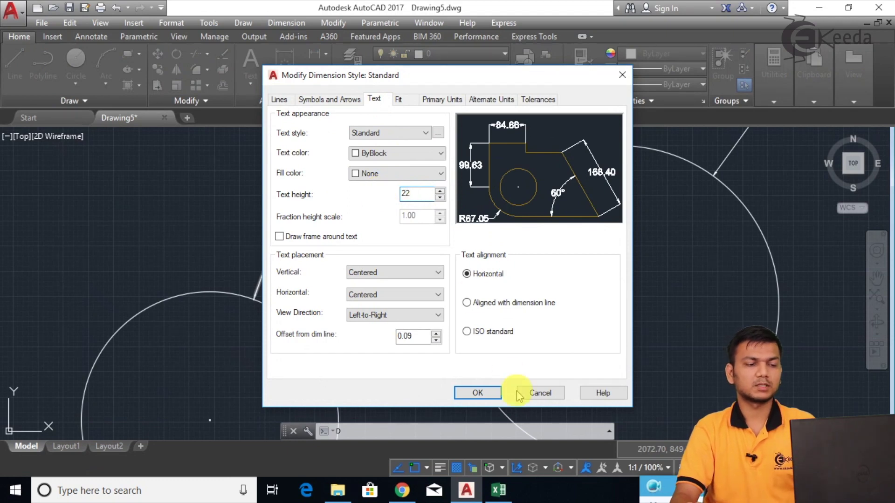
click(477, 393)
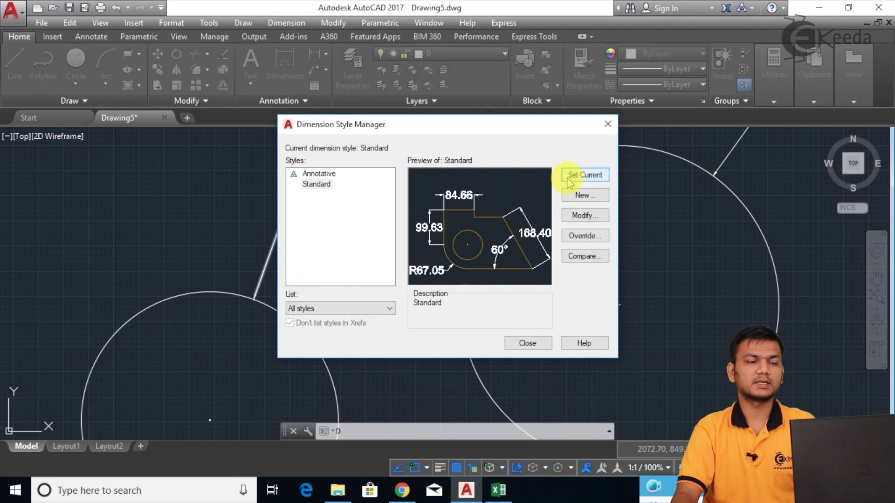
click(526, 343)
scroll(479, 314, down, 4)
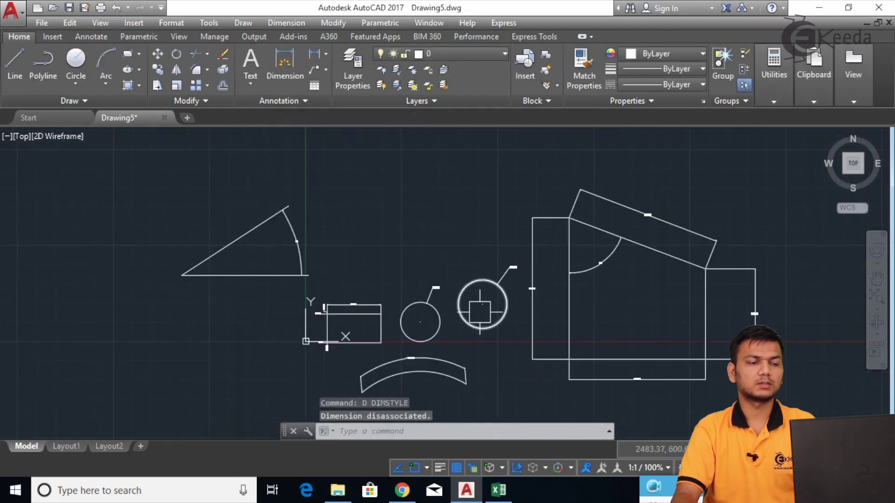
scroll(464, 310, up, 5)
middle_drag(396, 269, 450, 219)
scroll(419, 216, up, 2)
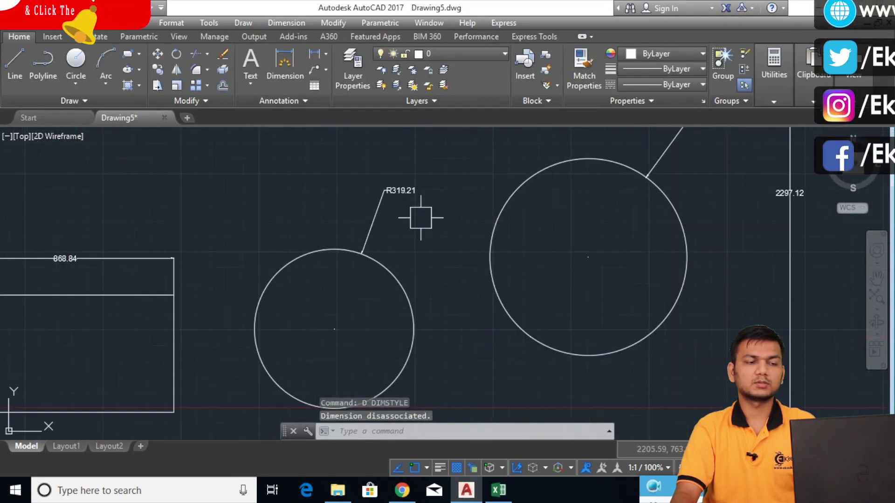
scroll(469, 215, down, 2)
middle_drag(420, 219, 385, 224)
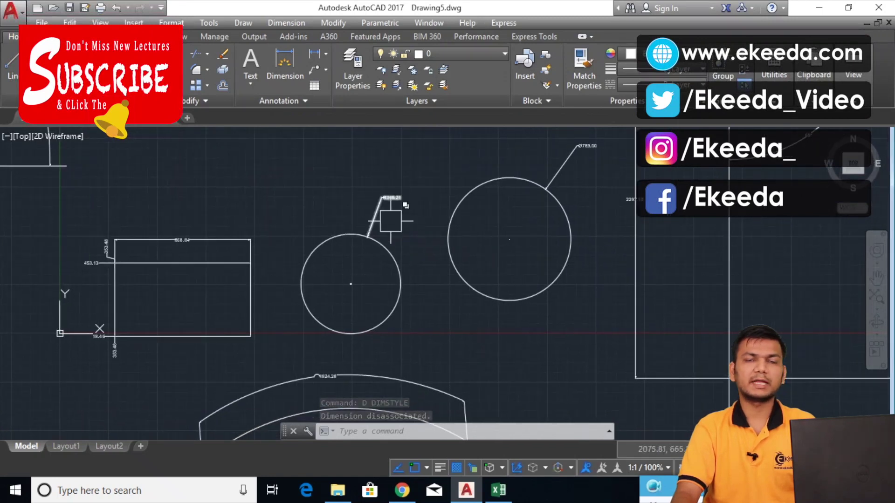
scroll(480, 210, down, 2)
scroll(498, 233, down, 2)
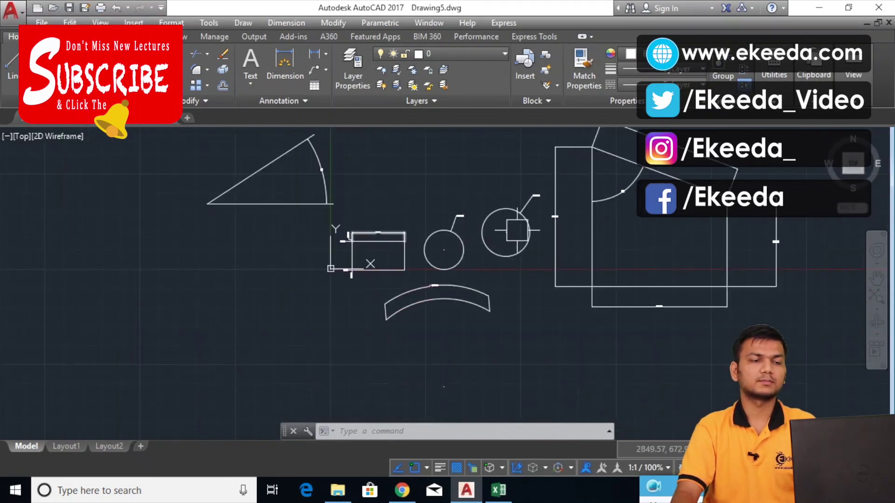
middle_drag(548, 230, 458, 233)
scroll(458, 233, up, 2)
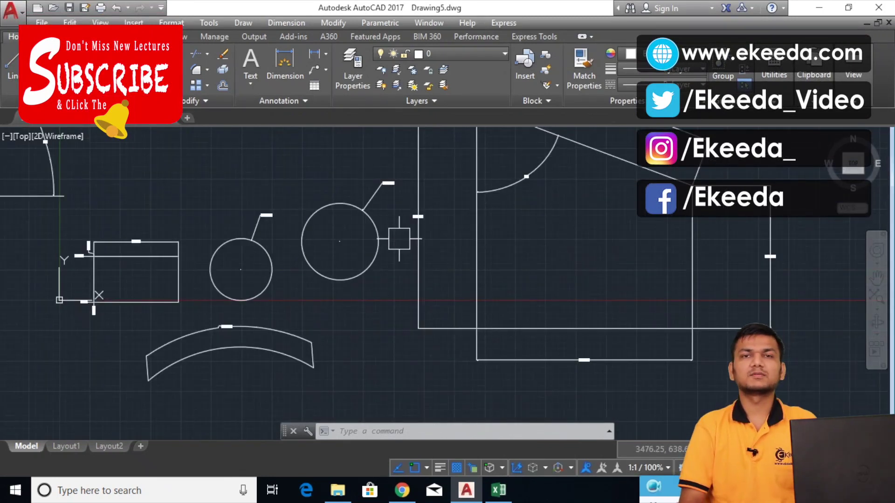